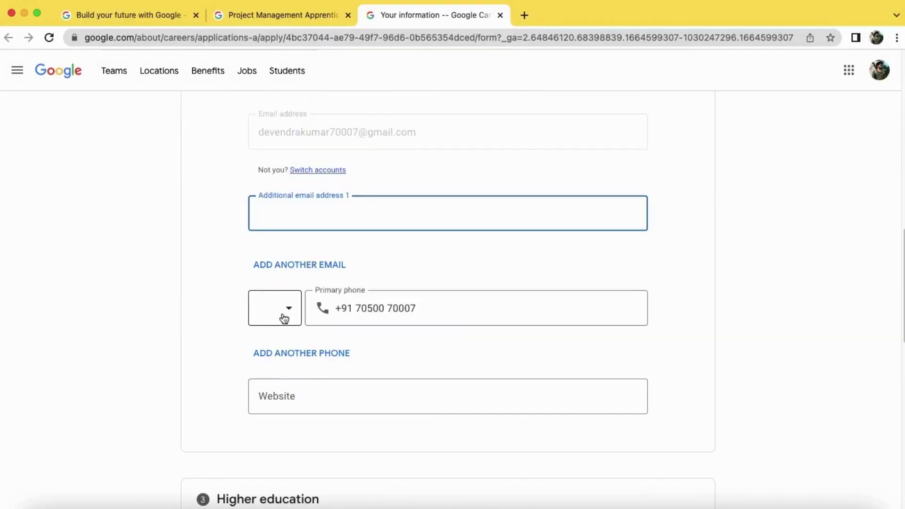
Scroll past the education details and continue to the role information page
scroll(288, 321, down, 7)
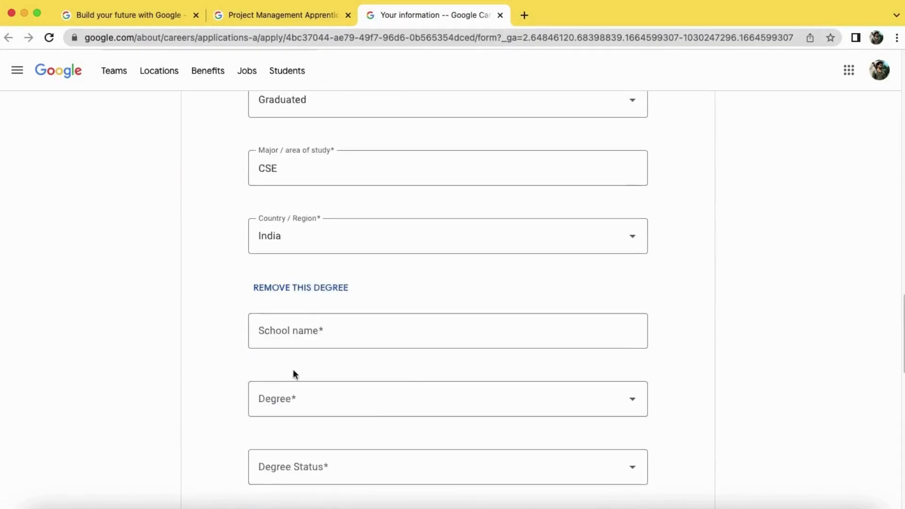
scroll(293, 375, down, 15)
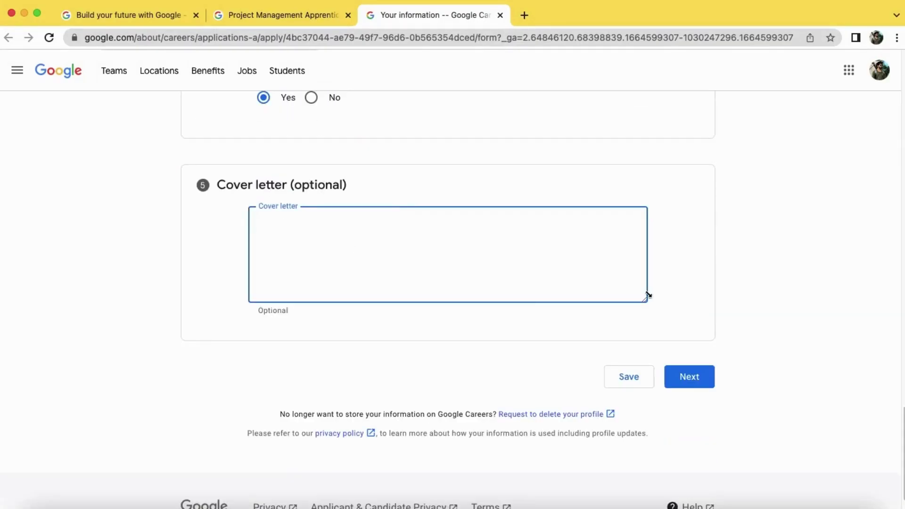
click(688, 375)
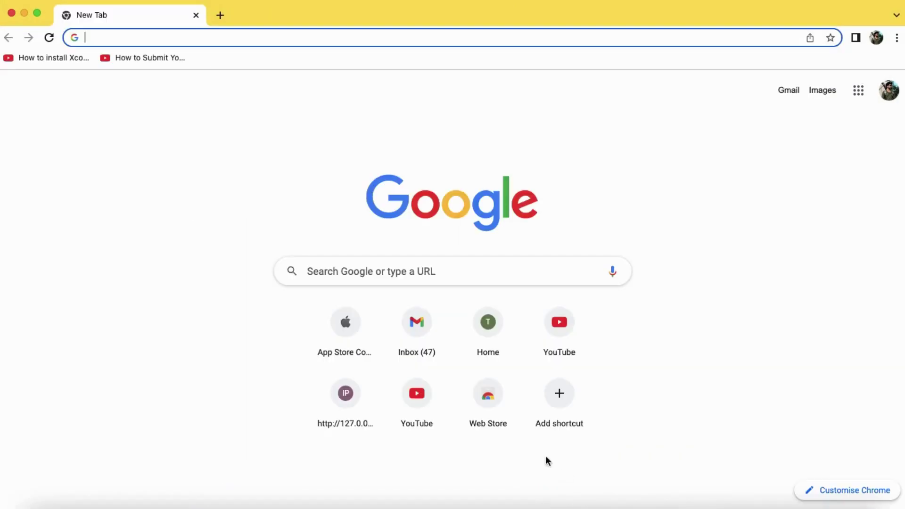
Search Google for 'google apprenticeship' using the autocomplete suggestion for 'goog'
click(434, 271)
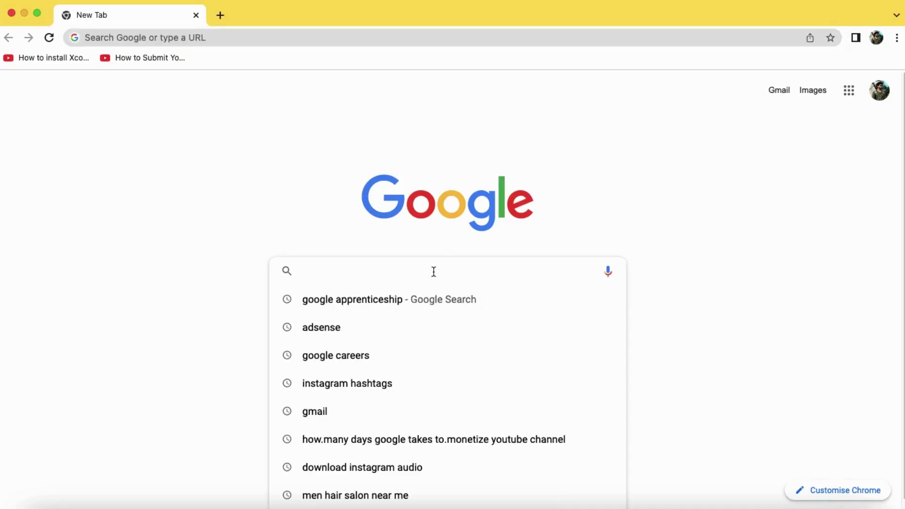
text(google apprenticeship)
key(Return)
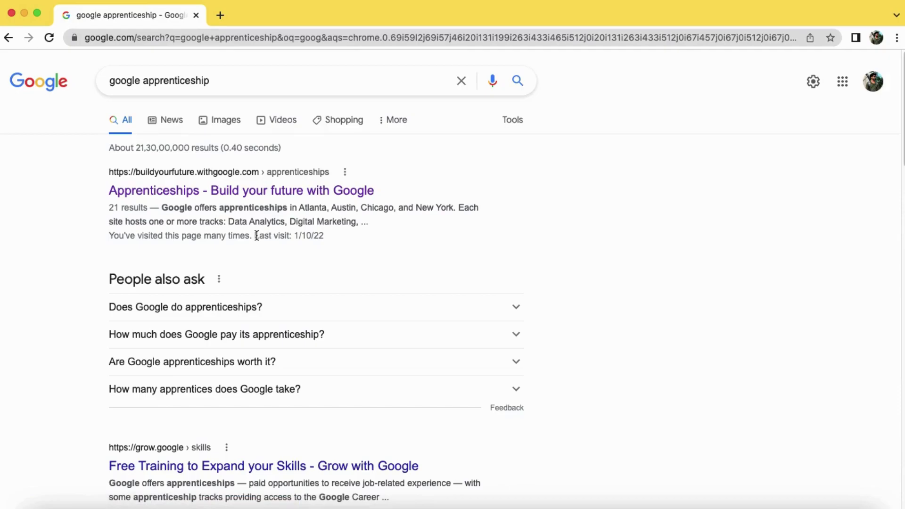
Open the Google apprenticeships page and scroll to Browse our apprenticeships
click(222, 193)
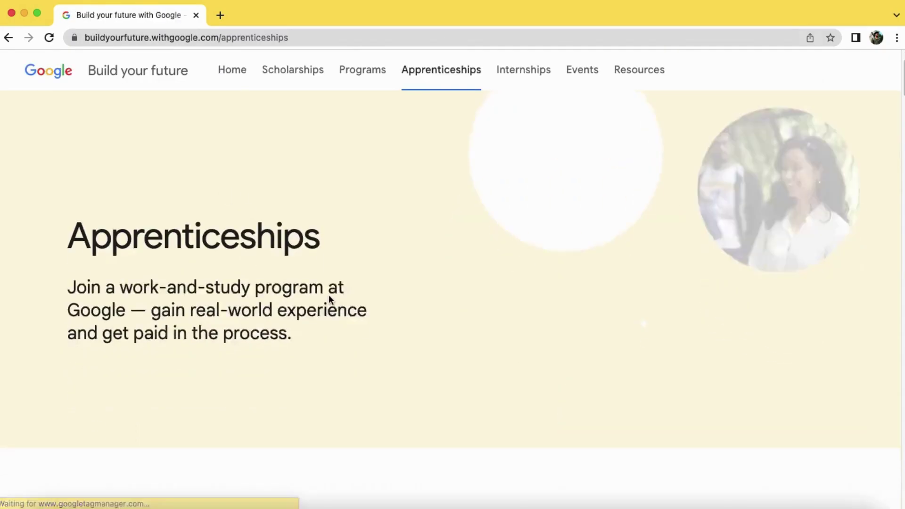
scroll(328, 297, down, 15)
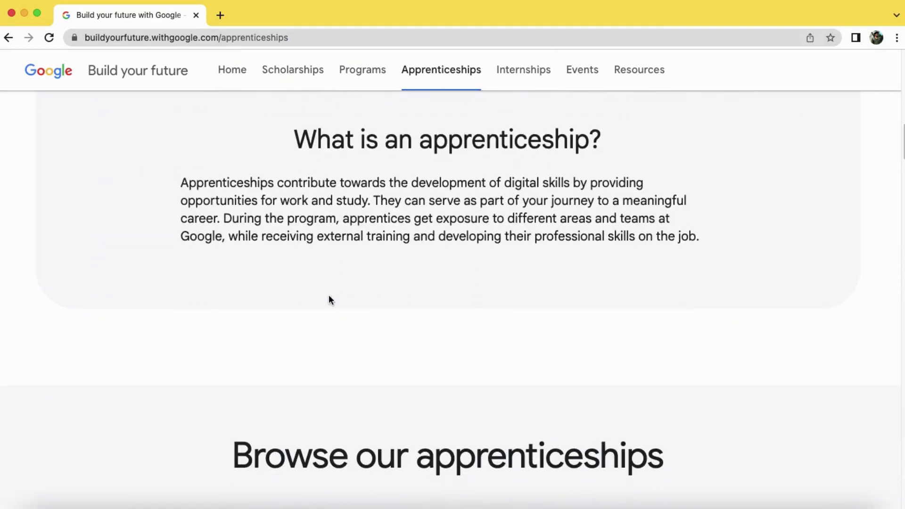
scroll(329, 296, down, 7)
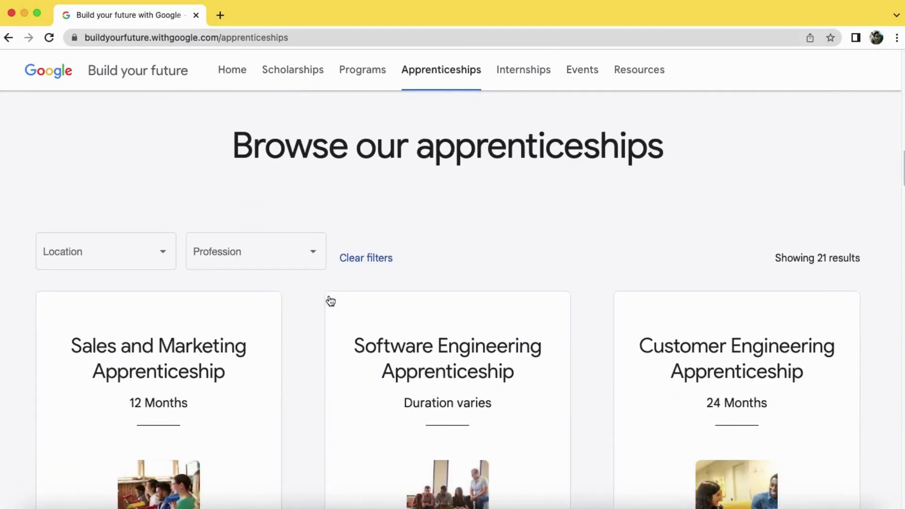
Filter apprenticeships by Asia-Pacific location and scroll to the Project Management card
click(118, 262)
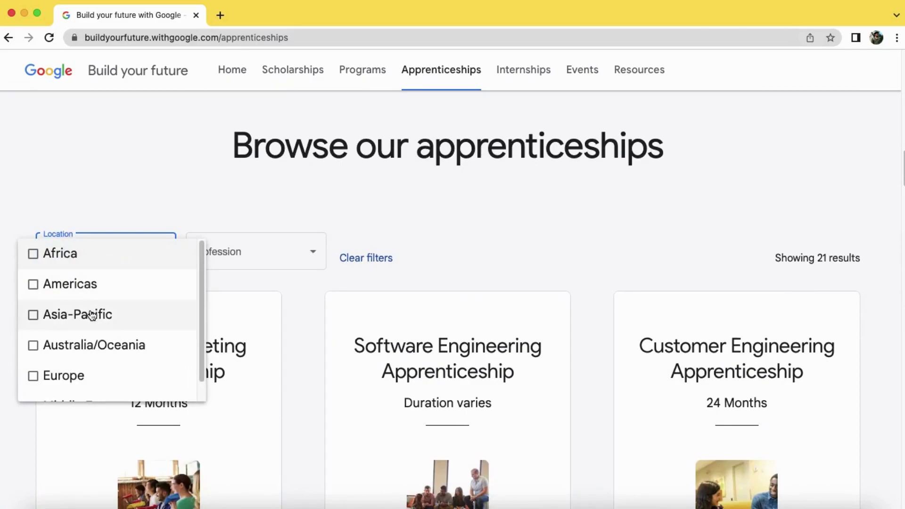
click(92, 316)
click(468, 221)
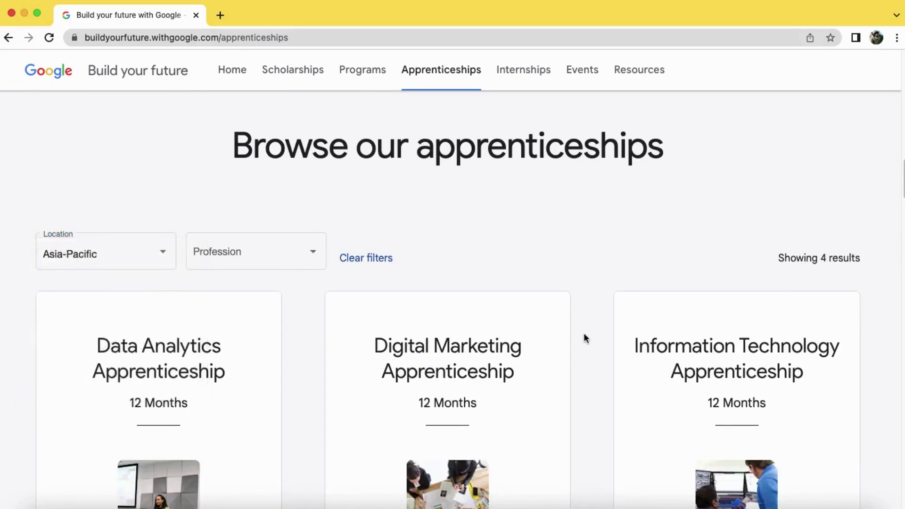
scroll(585, 336, down, 4)
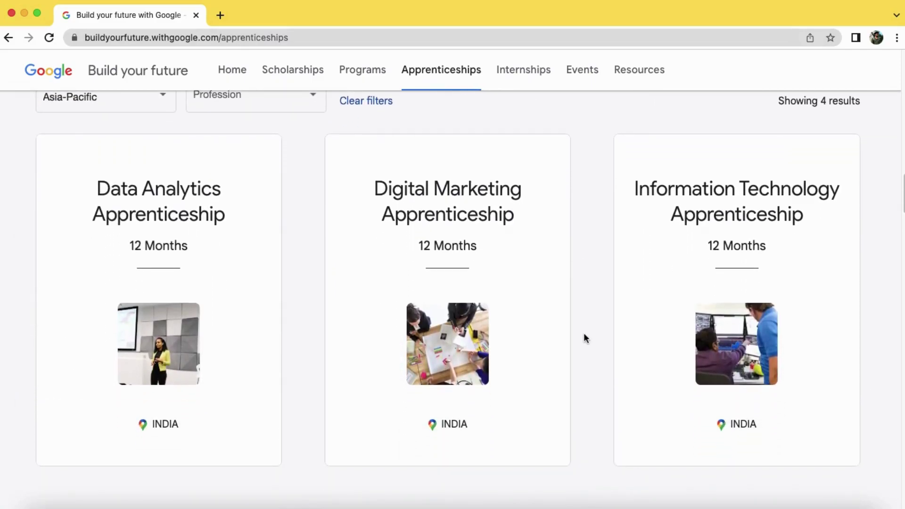
scroll(584, 336, down, 5)
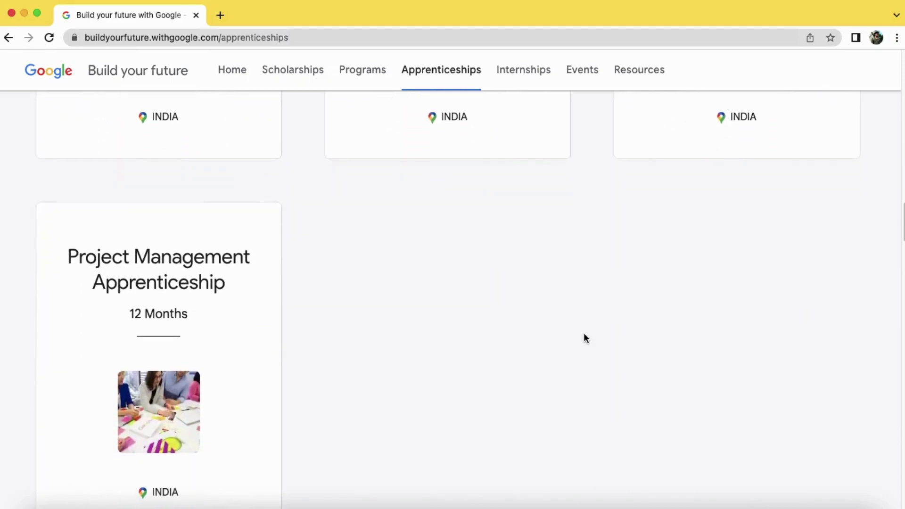
scroll(584, 336, down, 3)
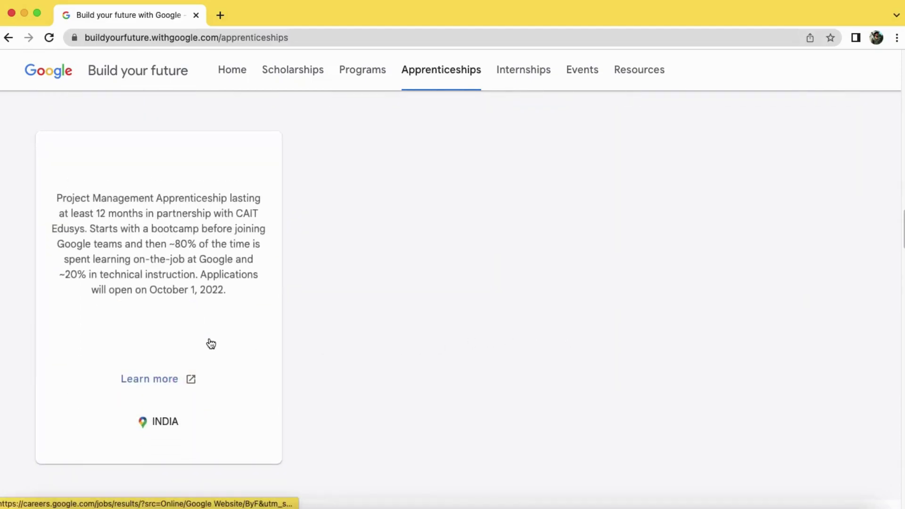
Open the Project Management Apprenticeship listing, expand its full details and read through them
click(209, 343)
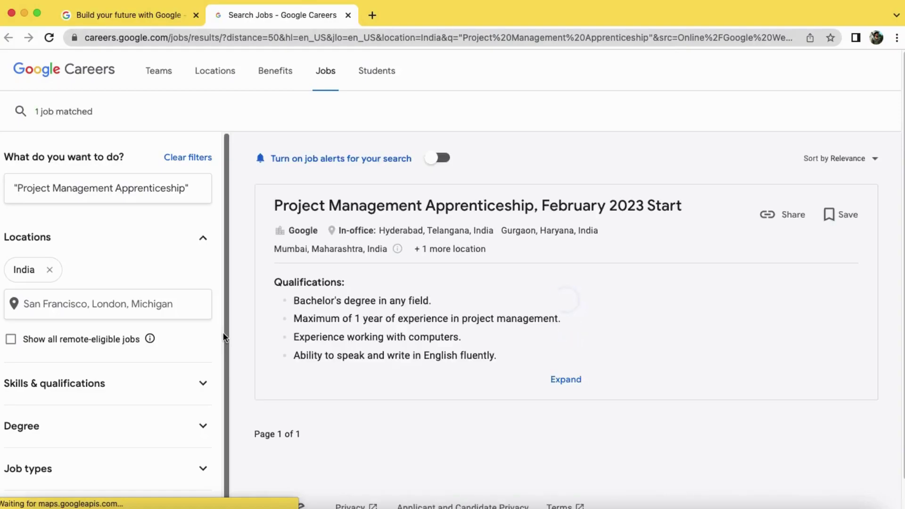
click(565, 380)
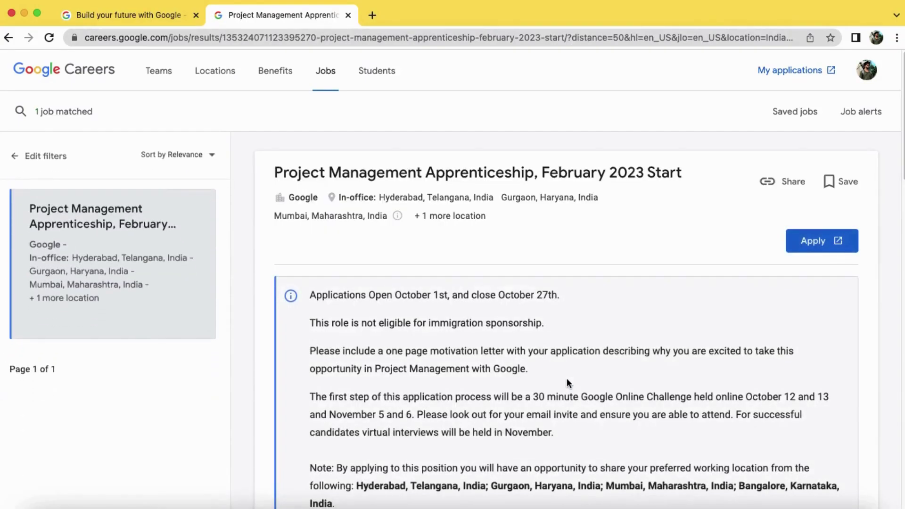
scroll(565, 382, down, 3)
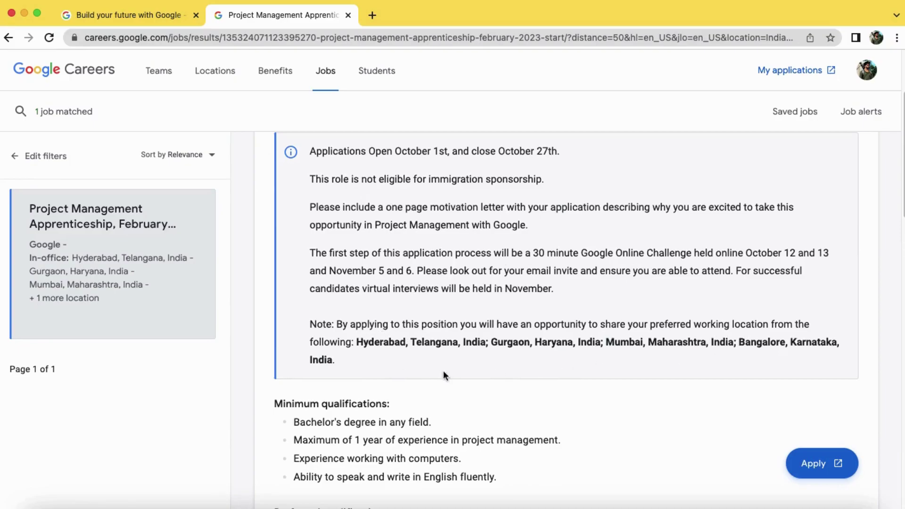
scroll(543, 367, down, 5)
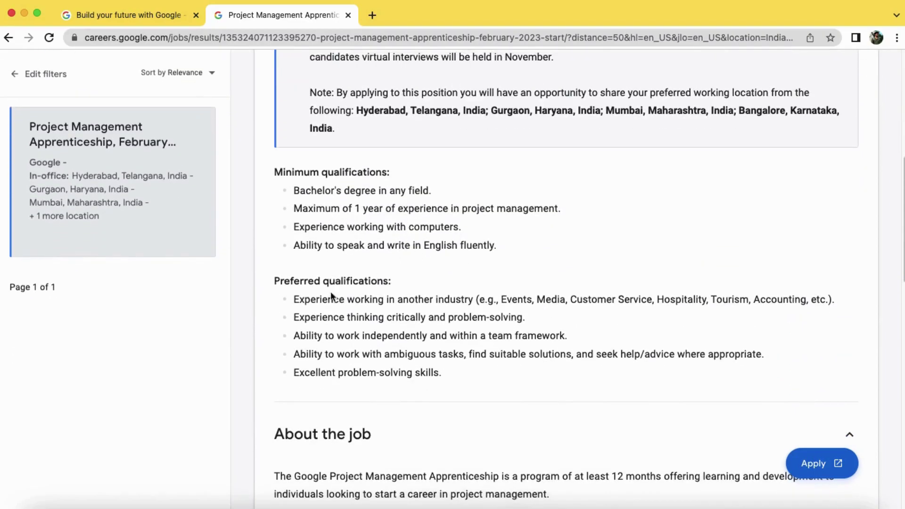
scroll(462, 363, down, 6)
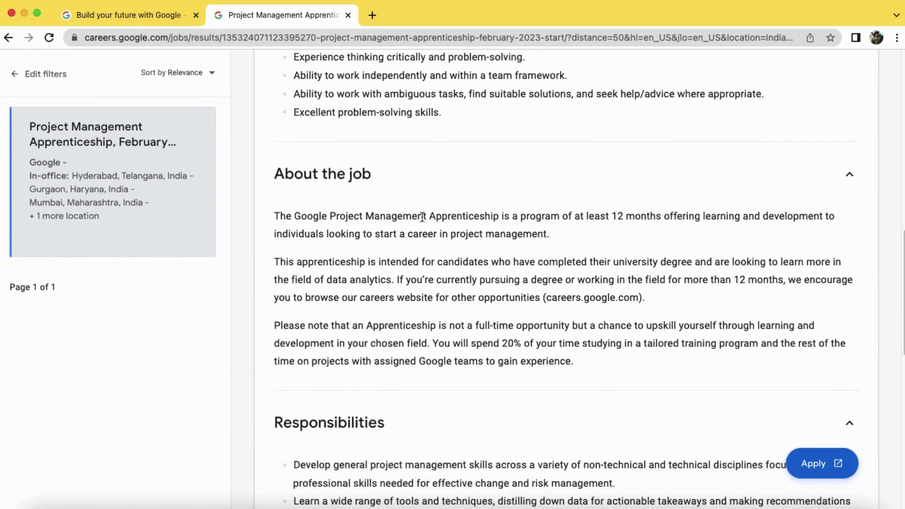
scroll(405, 302, down, 4)
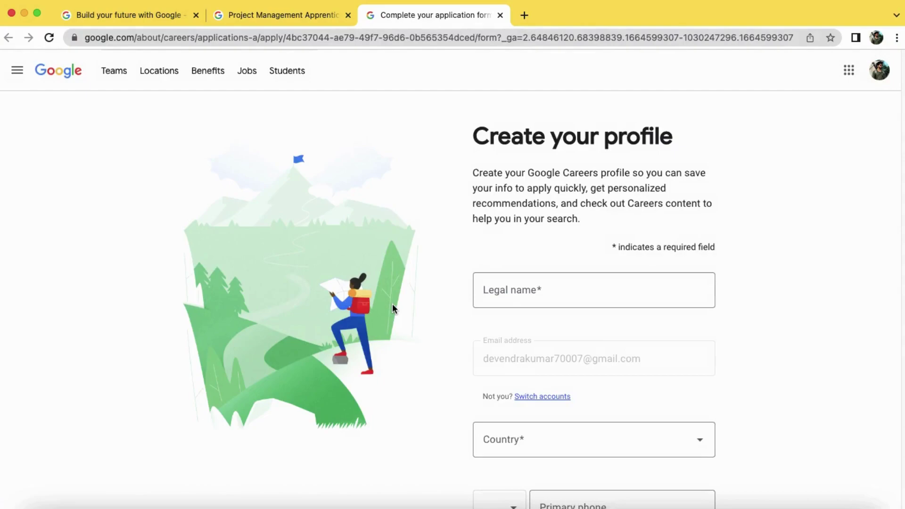
Enter the applicant's legal name and set the country to India
click(524, 291)
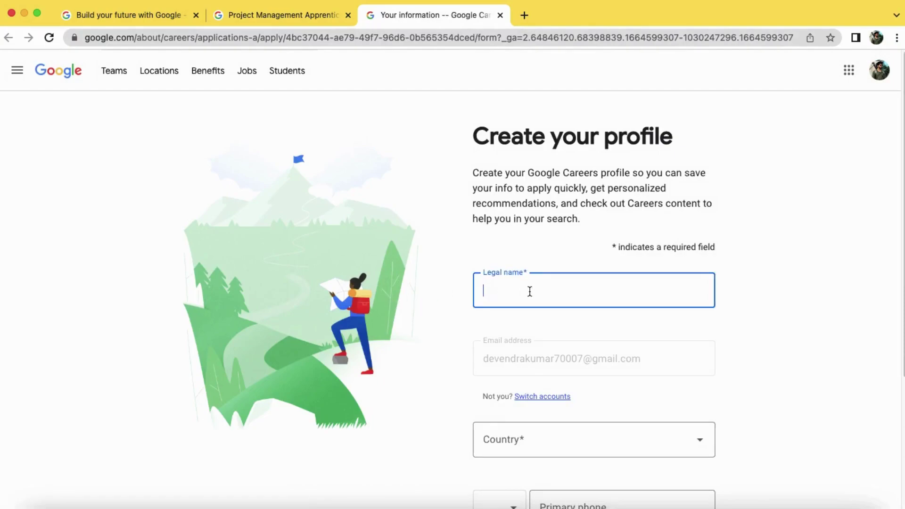
click(583, 456)
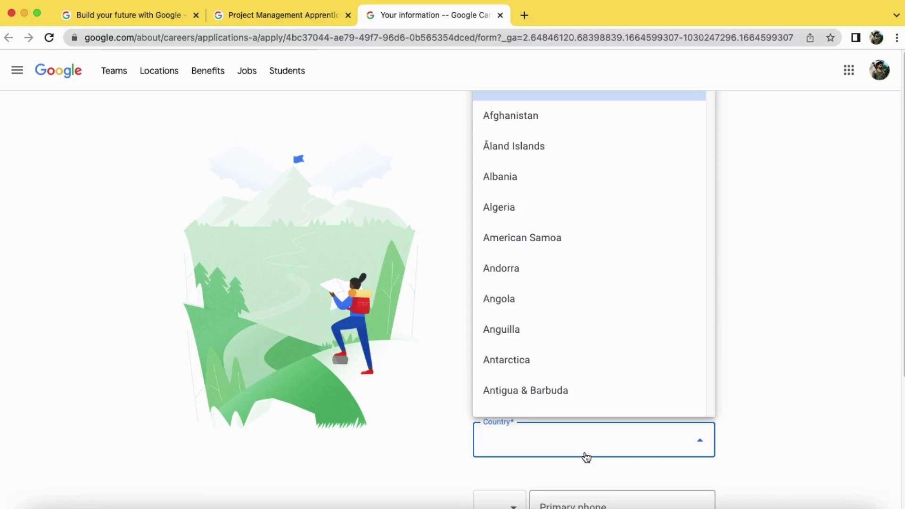
text(in)
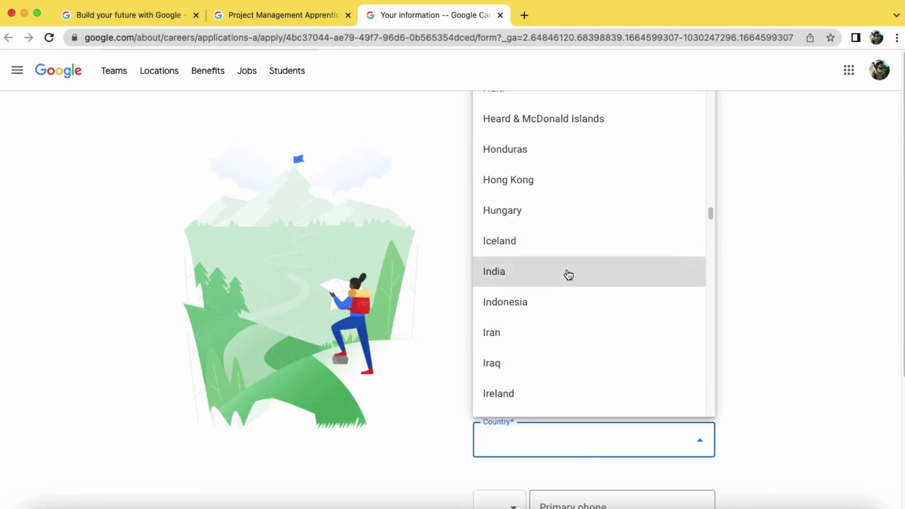
click(568, 272)
Add the applicant's phone number with India's +91 code and create the profile
scroll(646, 383, down, 2)
scroll(646, 384, down, 1)
click(500, 369)
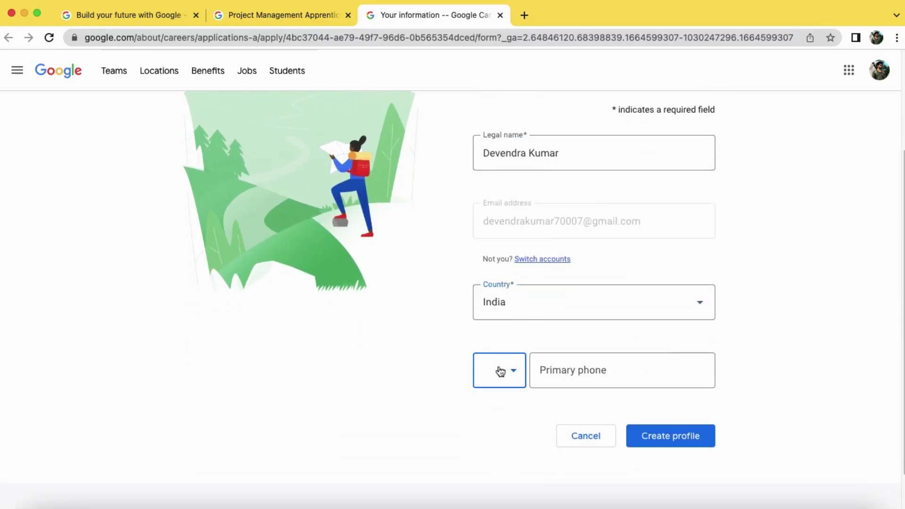
text(i)
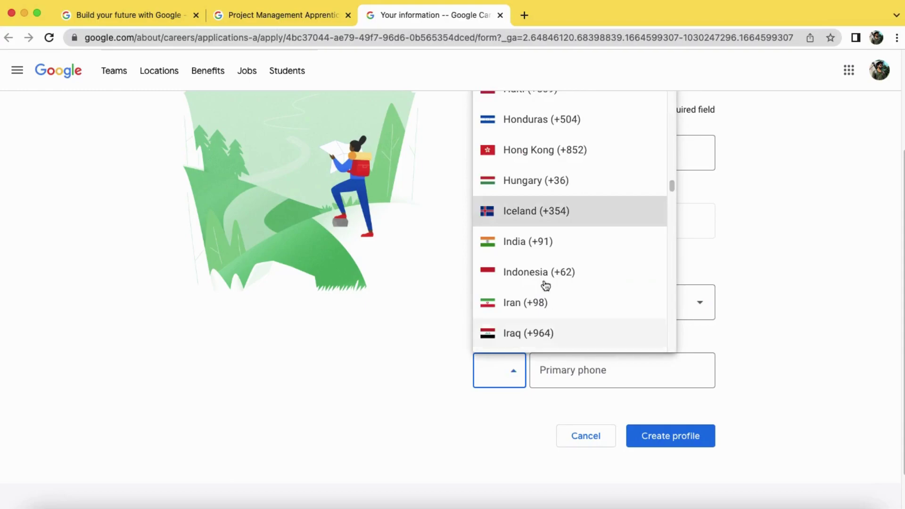
click(543, 248)
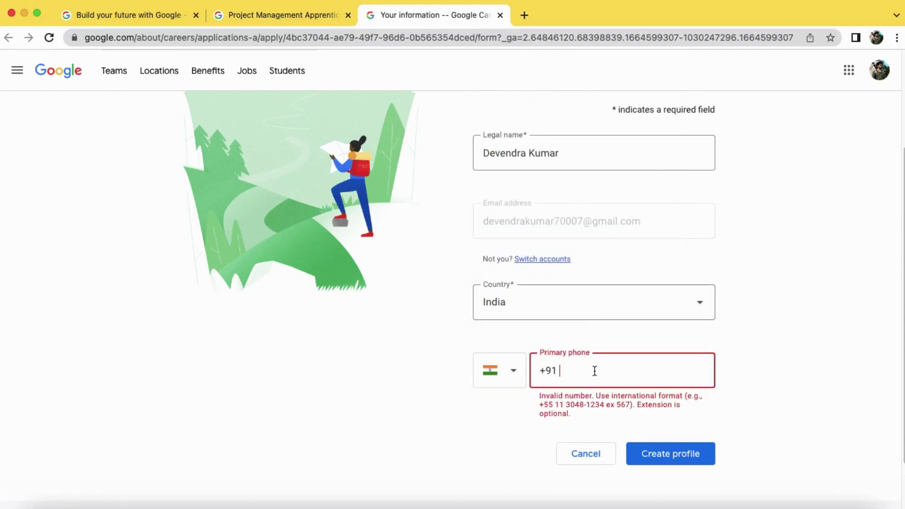
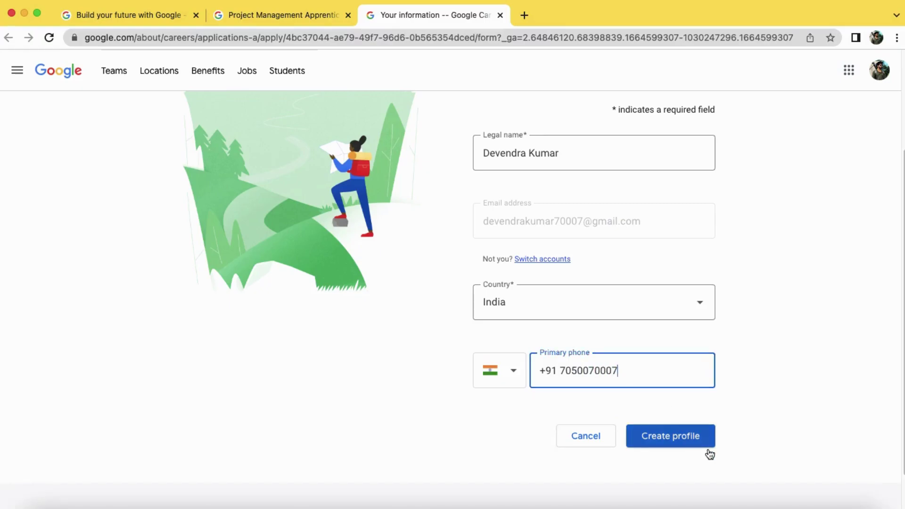
click(666, 440)
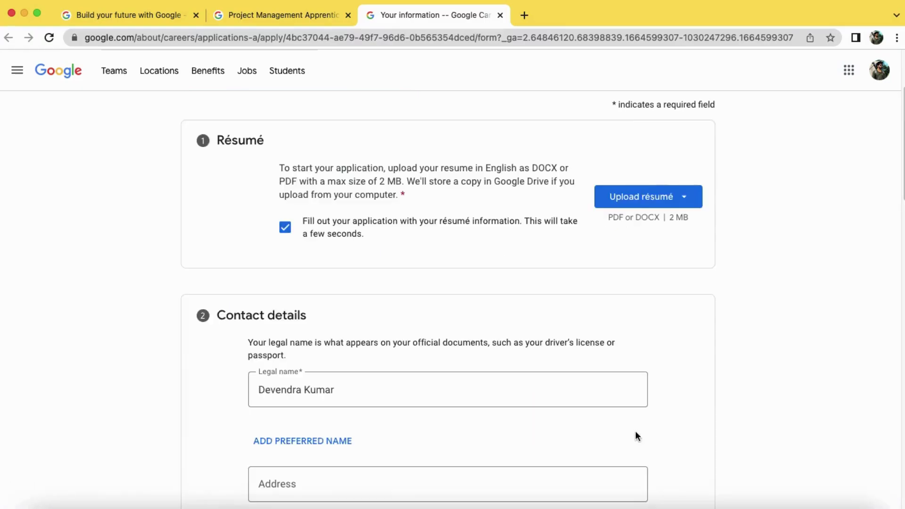
Upload the résumé PDF from the computer's Downloads folder
click(648, 205)
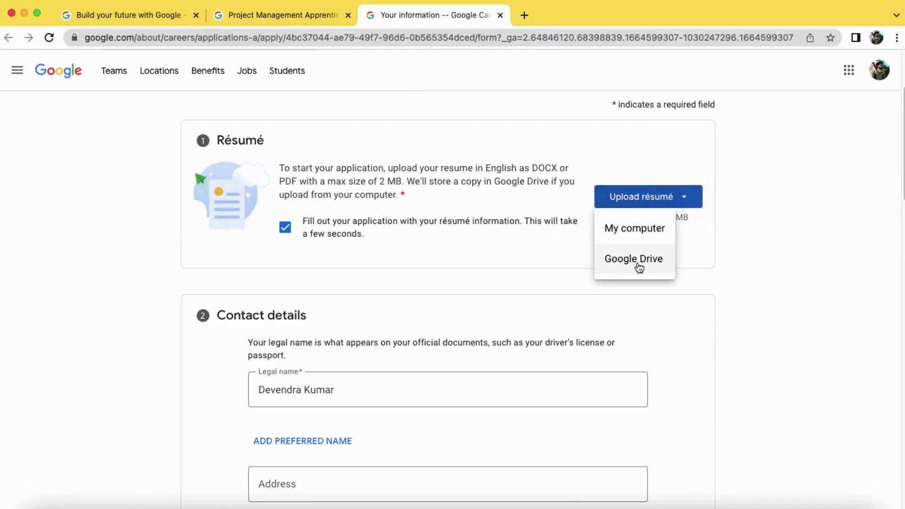
click(633, 241)
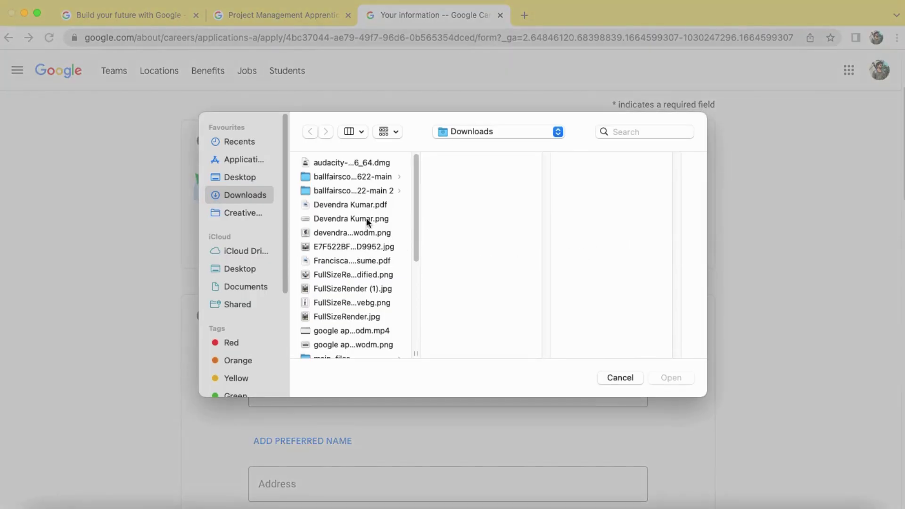
click(366, 205)
click(673, 376)
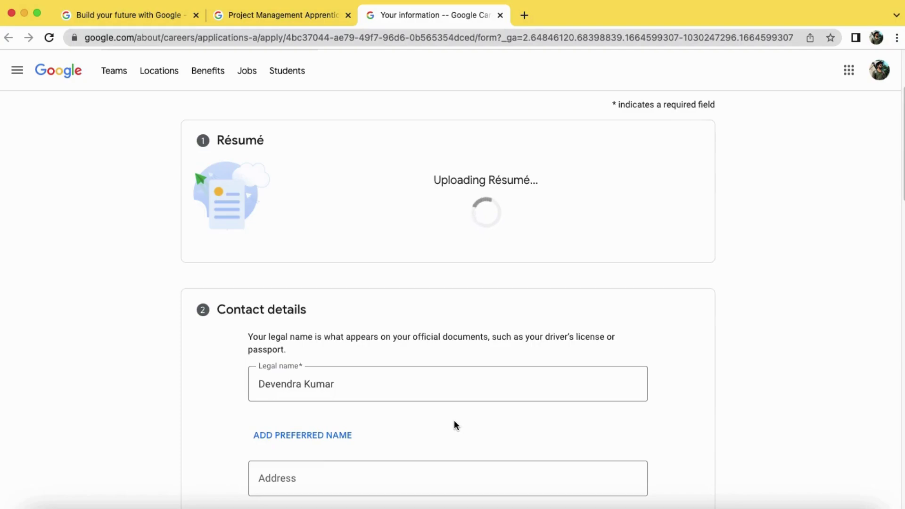
Fill in the street address, city Mumbai, state and postal code
scroll(455, 419, down, 5)
click(356, 280)
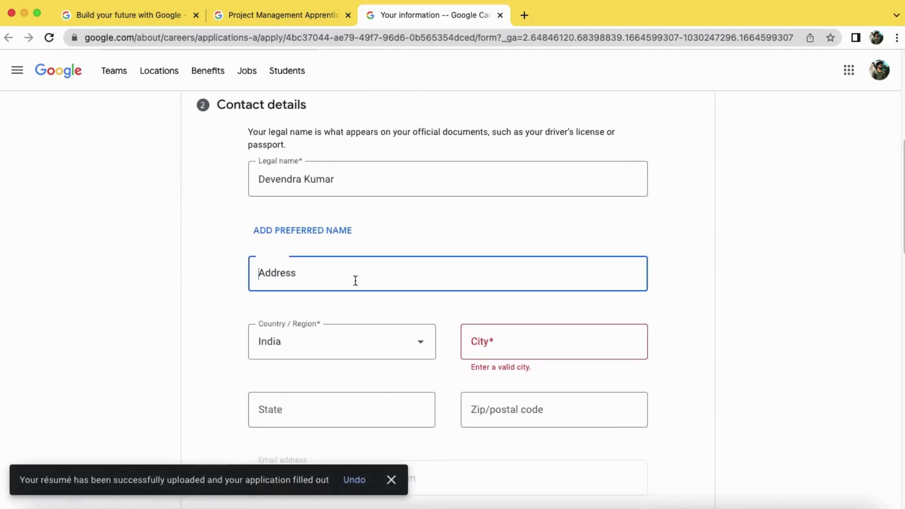
text(Bandra)
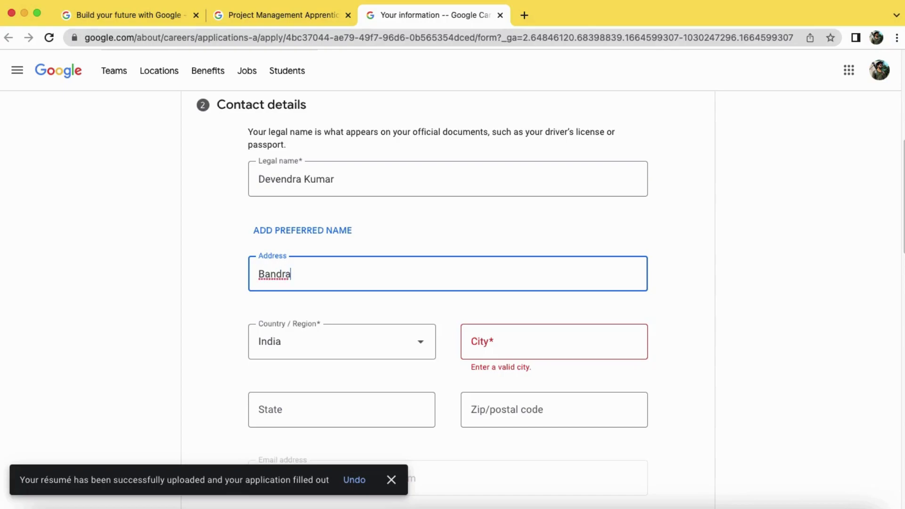
click(523, 339)
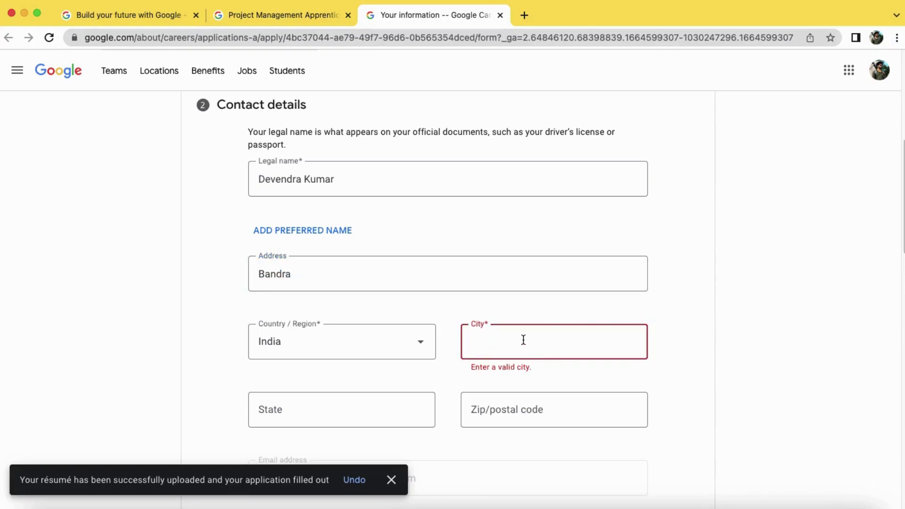
text(Mumbai)
click(381, 416)
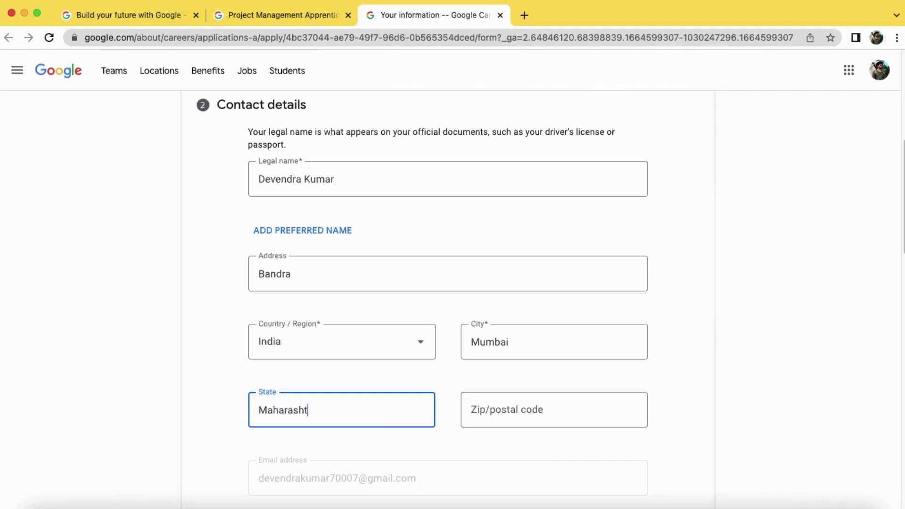
click(525, 410)
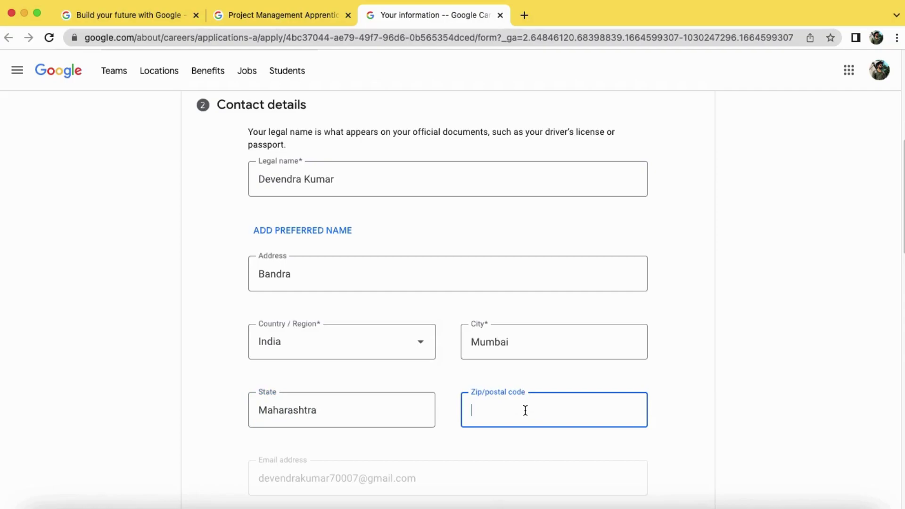
text(400050)
Move down past the additional email and website fields
scroll(749, 408, down, 6)
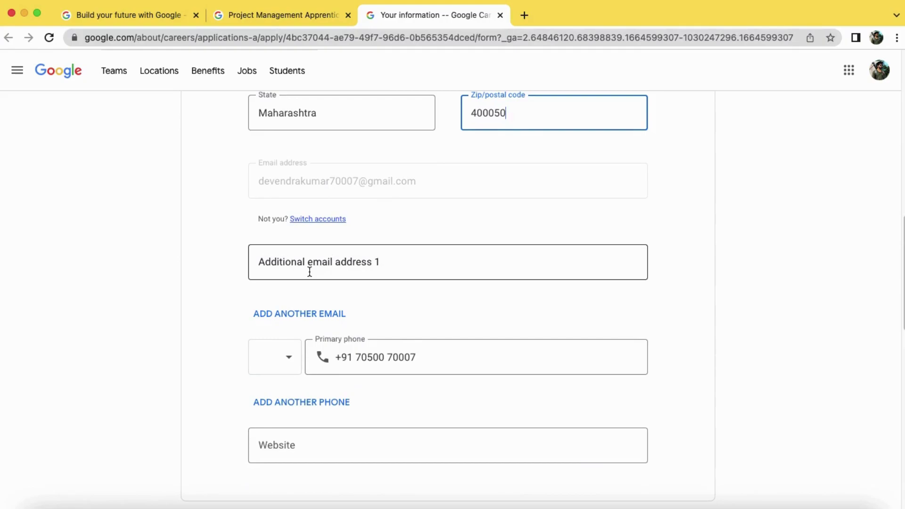
click(379, 267)
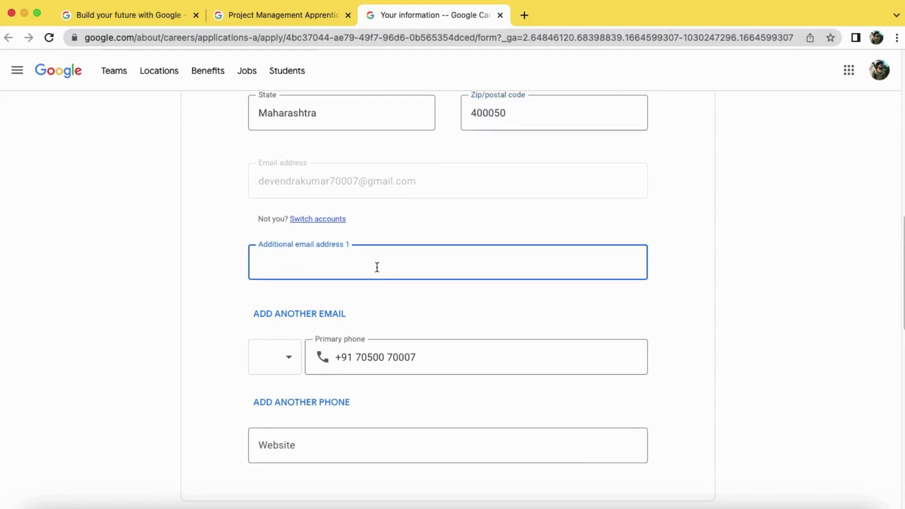
scroll(351, 289, down, 1)
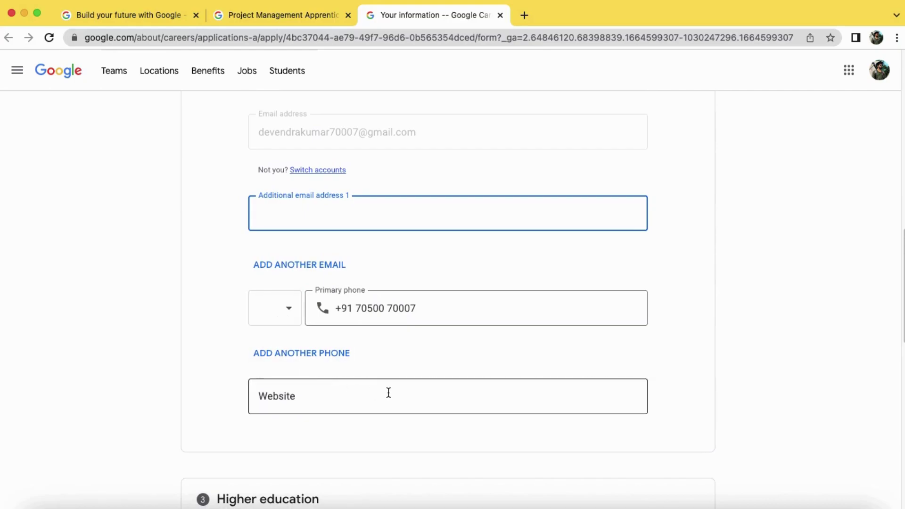
scroll(388, 393, down, 1)
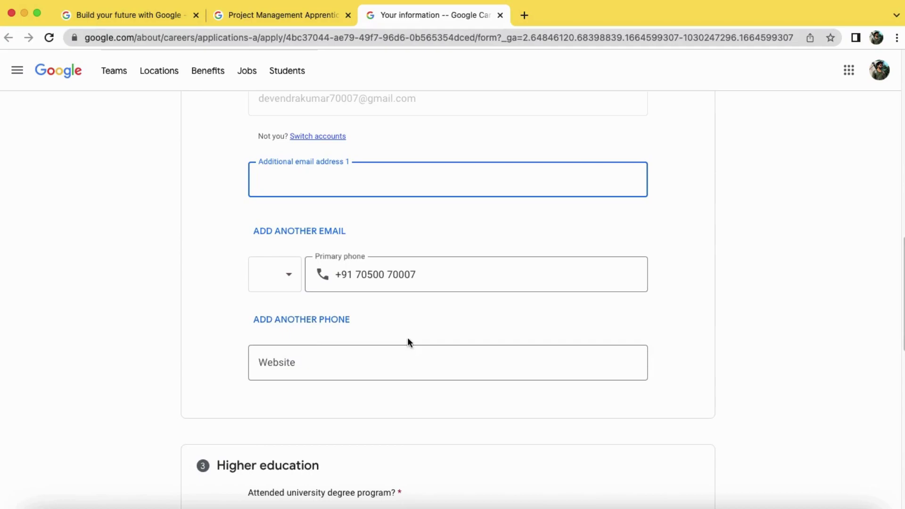
click(379, 368)
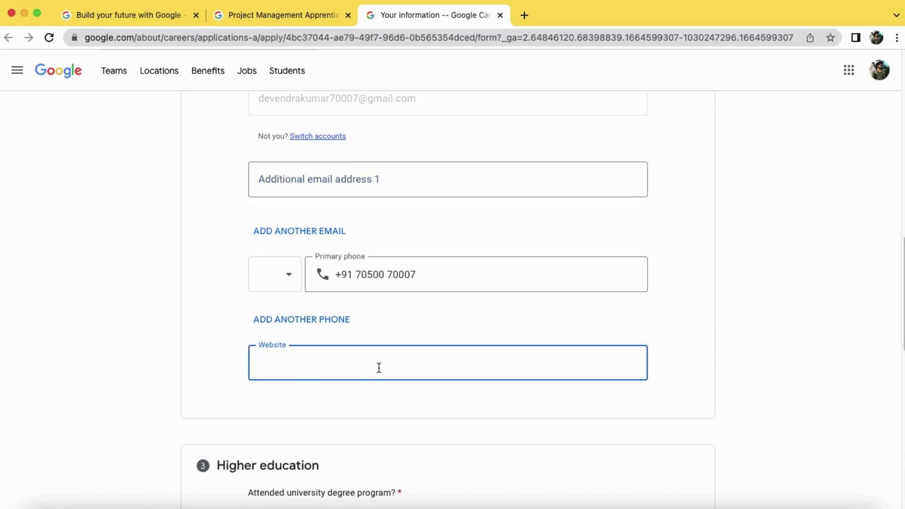
scroll(379, 368, down, 5)
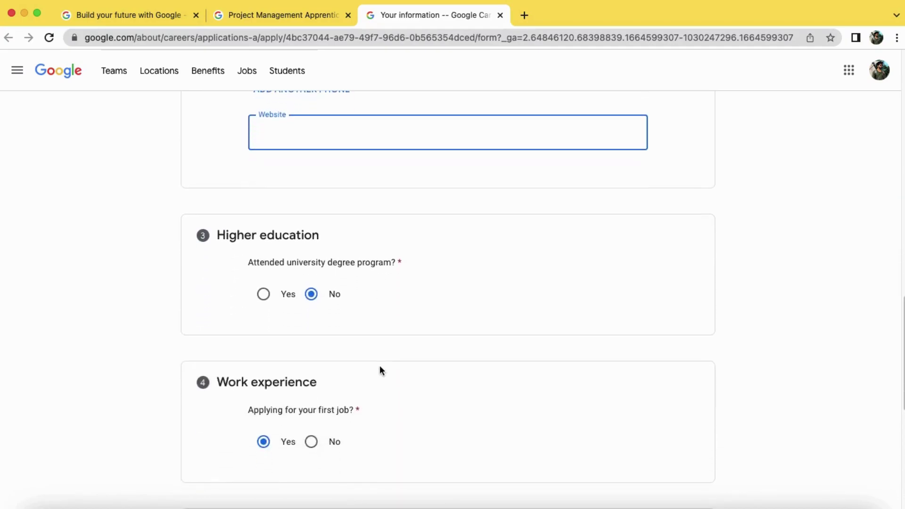
Answer yes to university, with school LNCT Group of Colleges and Bachelor of Computer Science degree
scroll(330, 334, down, 1)
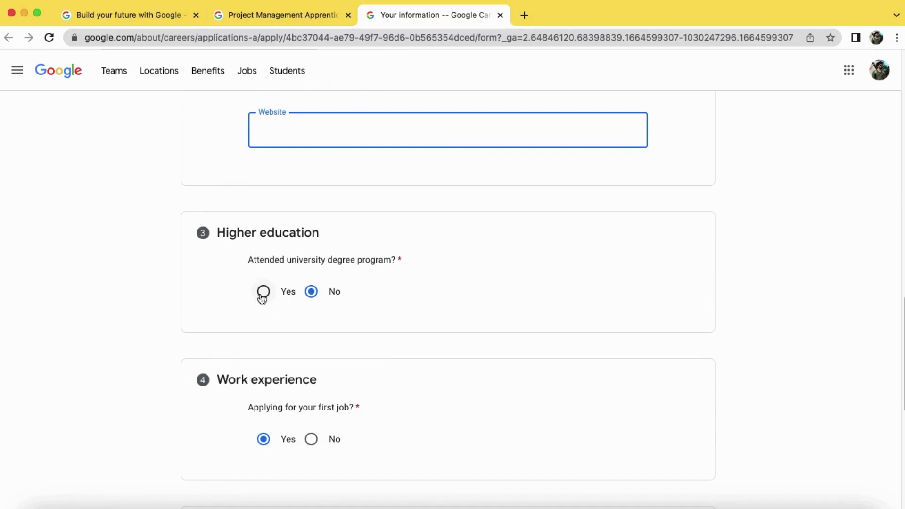
click(263, 293)
scroll(283, 320, down, 1)
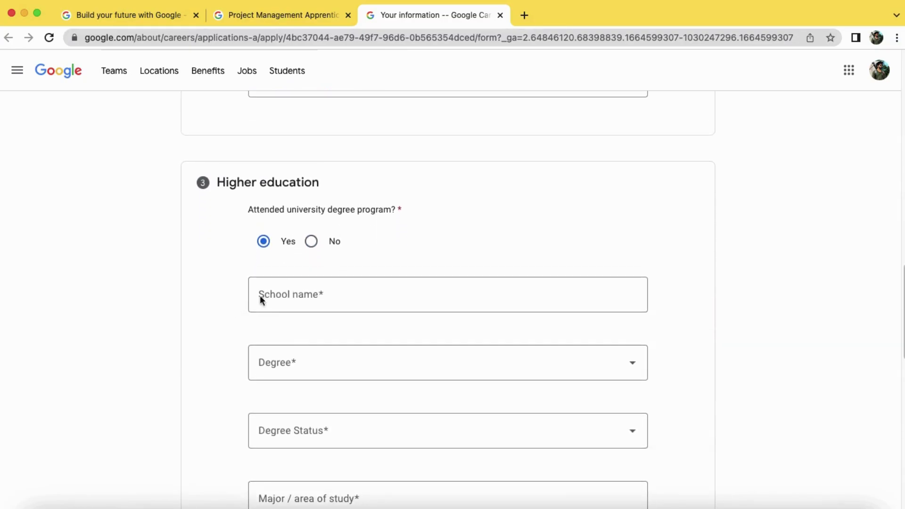
click(306, 295)
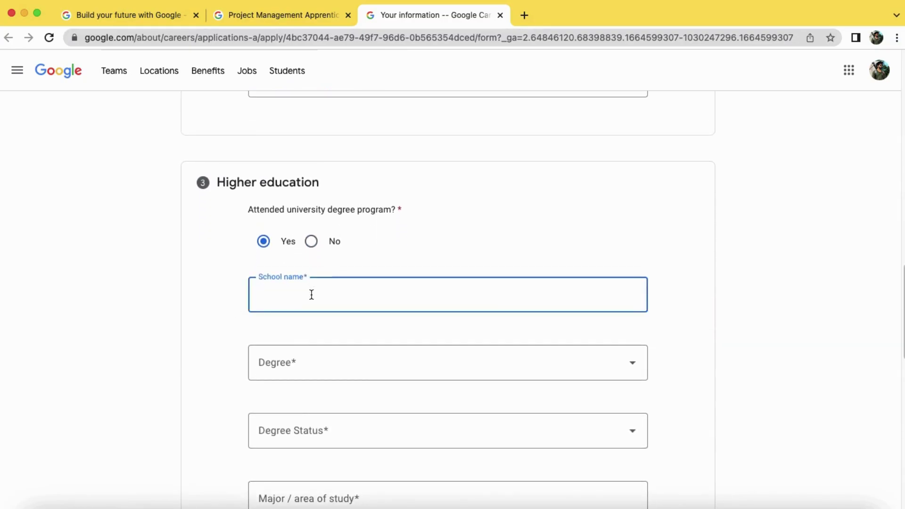
text(LNCT)
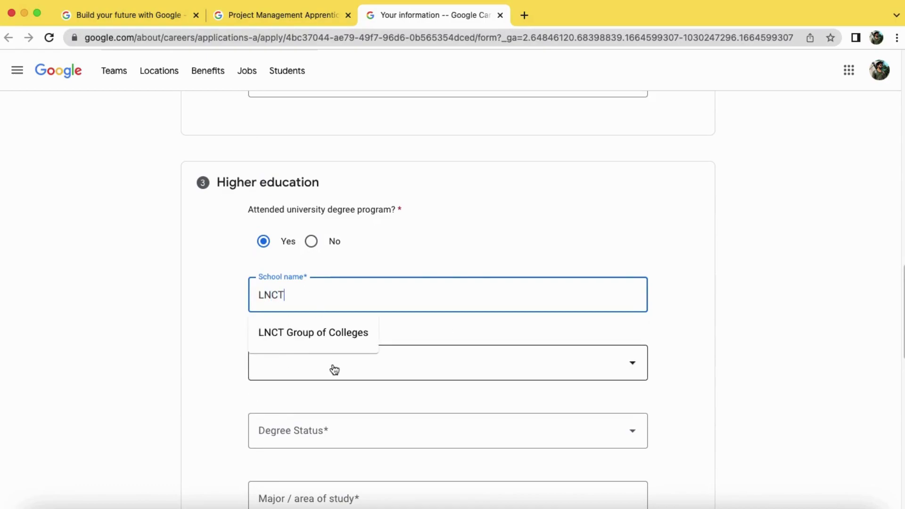
click(344, 338)
click(352, 361)
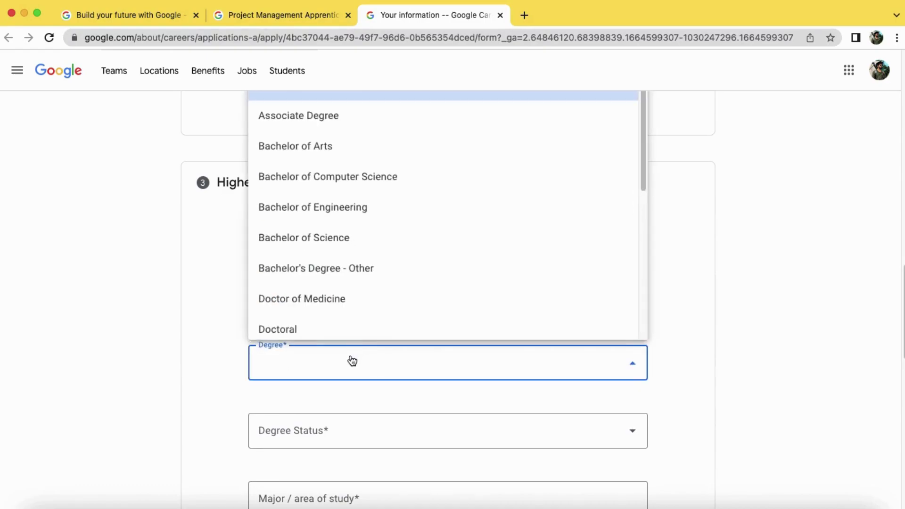
click(348, 177)
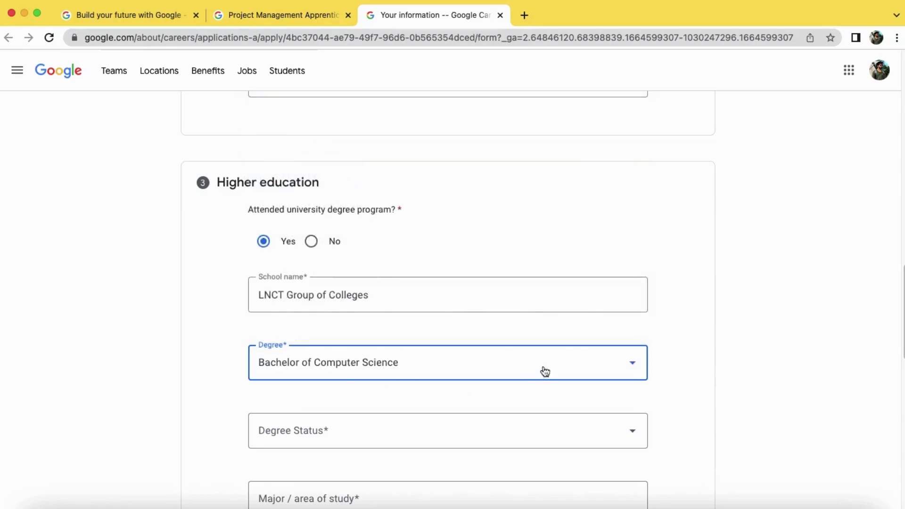
Mark the degree status as Graduated and enter CS as the major
scroll(587, 354, down, 1)
scroll(586, 354, down, 2)
click(376, 329)
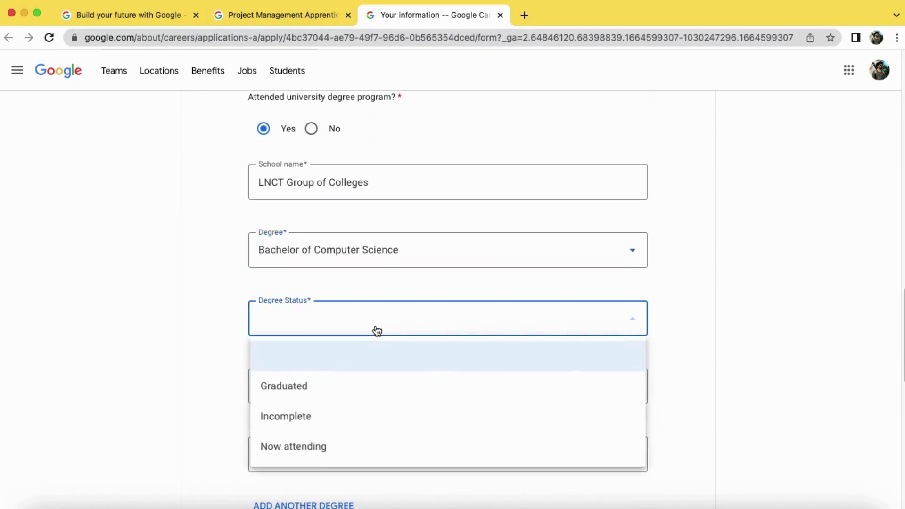
click(347, 384)
scroll(398, 365, down, 2)
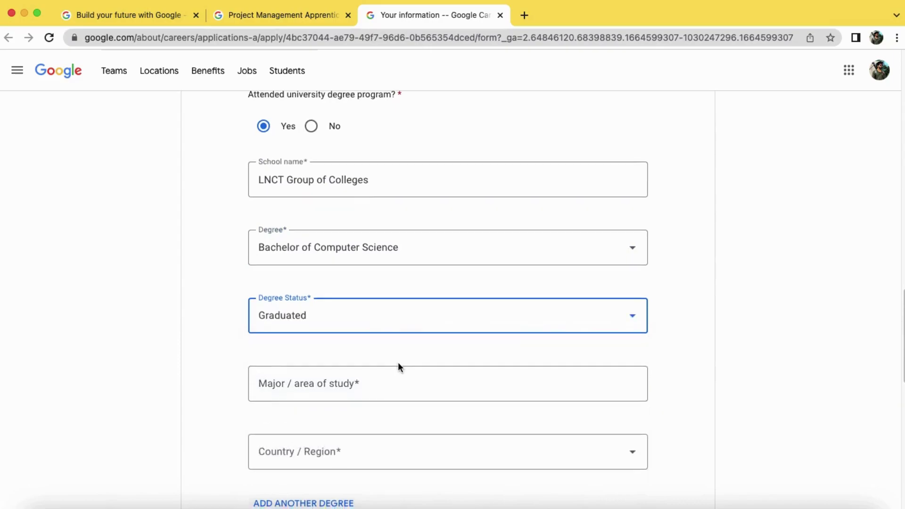
click(392, 292)
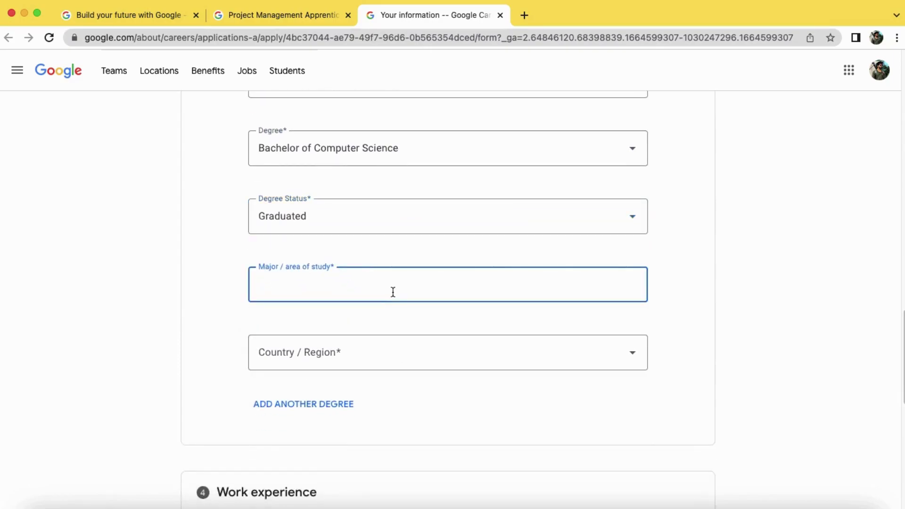
text(CSE)
Set the degree's country to India
click(373, 353)
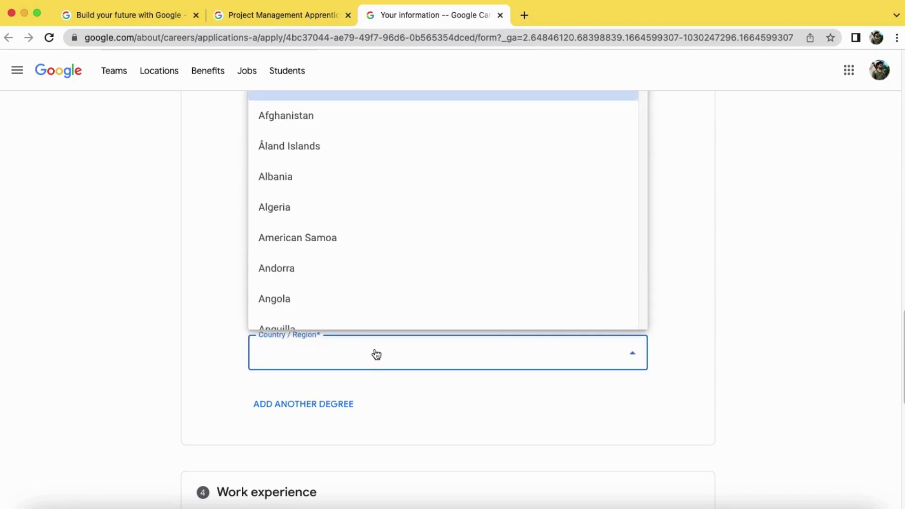
key(i)
key(n)
key(a)
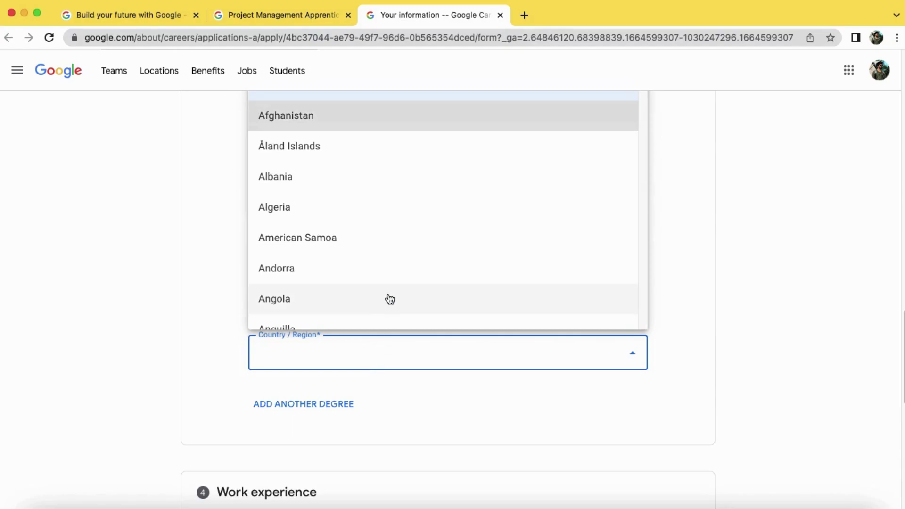
key(i)
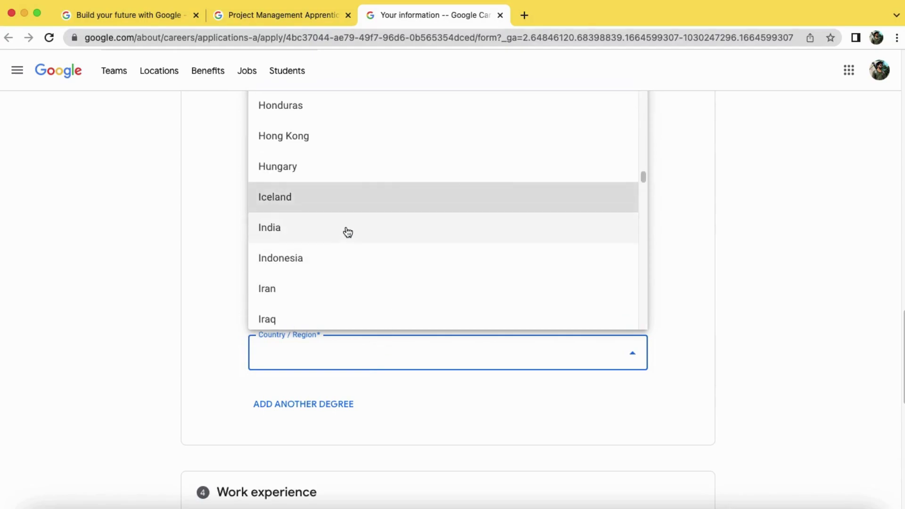
click(346, 230)
Add a second, blank degree entry and scroll down to Work experience
scroll(542, 324, down, 2)
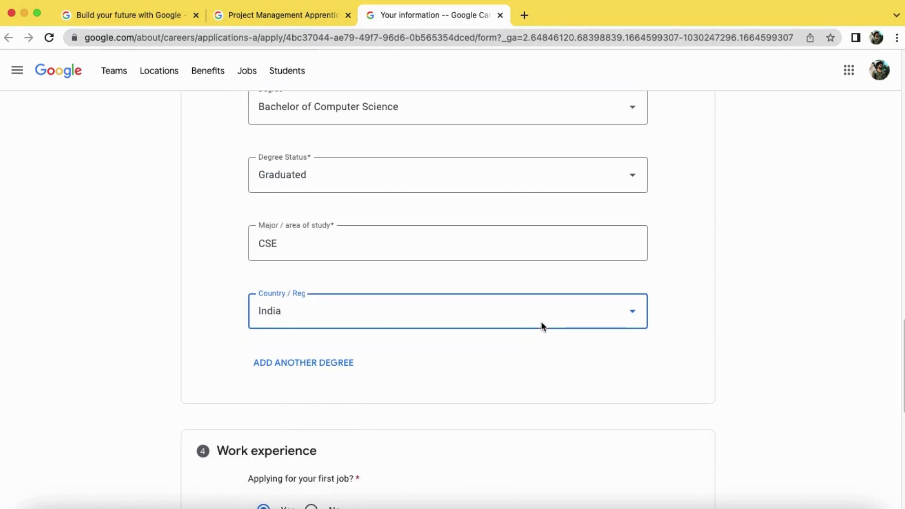
click(320, 357)
scroll(334, 359, down, 3)
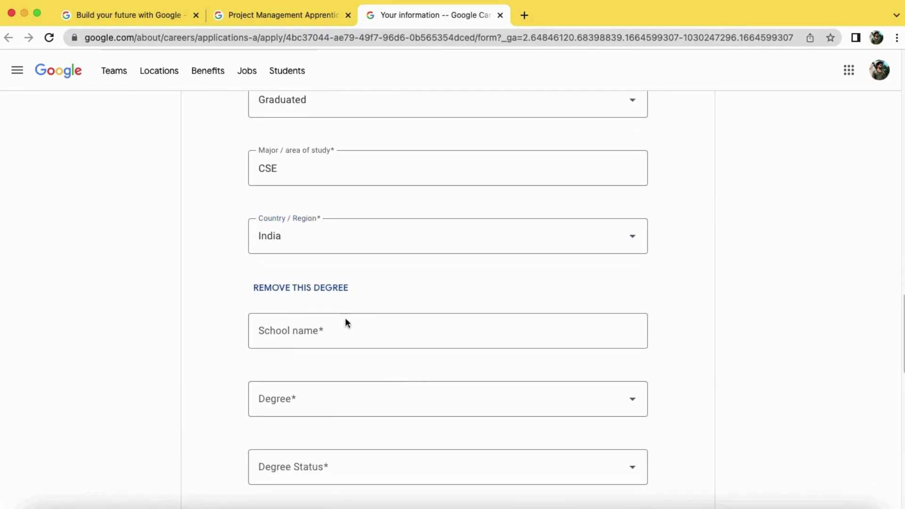
scroll(372, 410, down, 5)
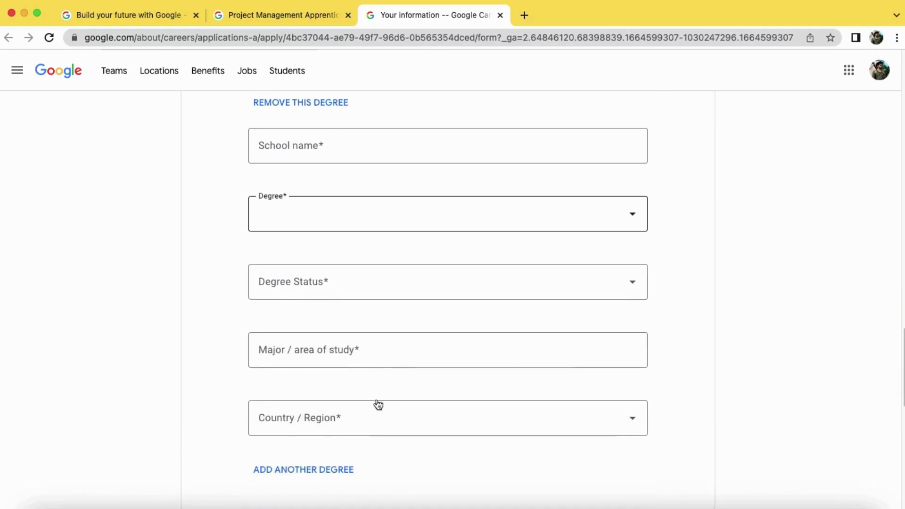
scroll(333, 196, down, 8)
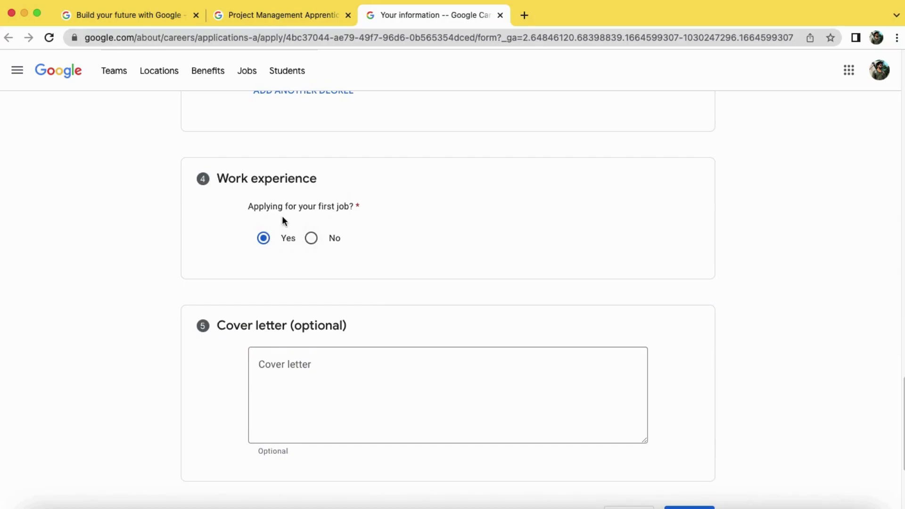
click(312, 239)
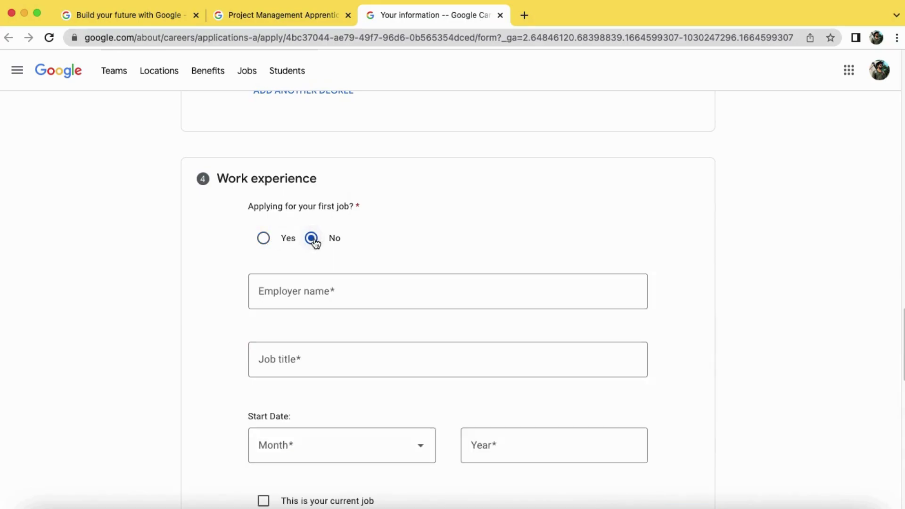
scroll(348, 286, down, 3)
click(310, 193)
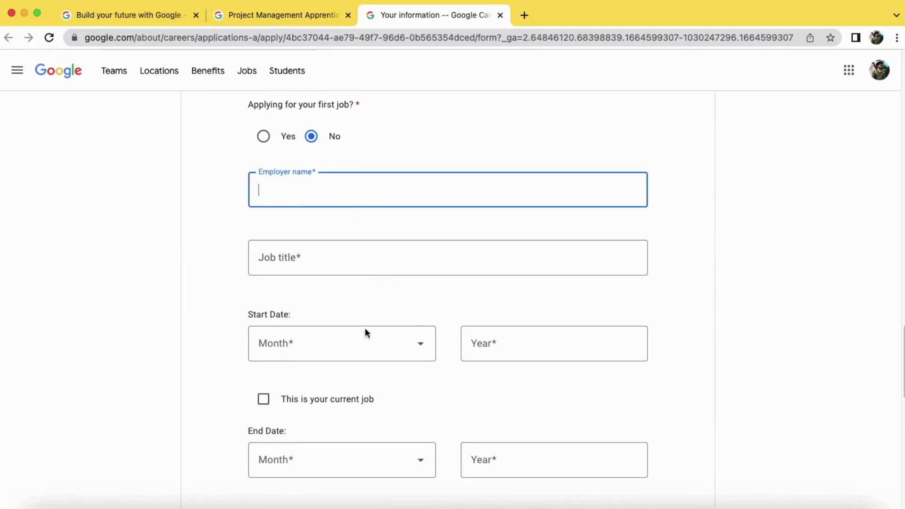
scroll(449, 377, down, 3)
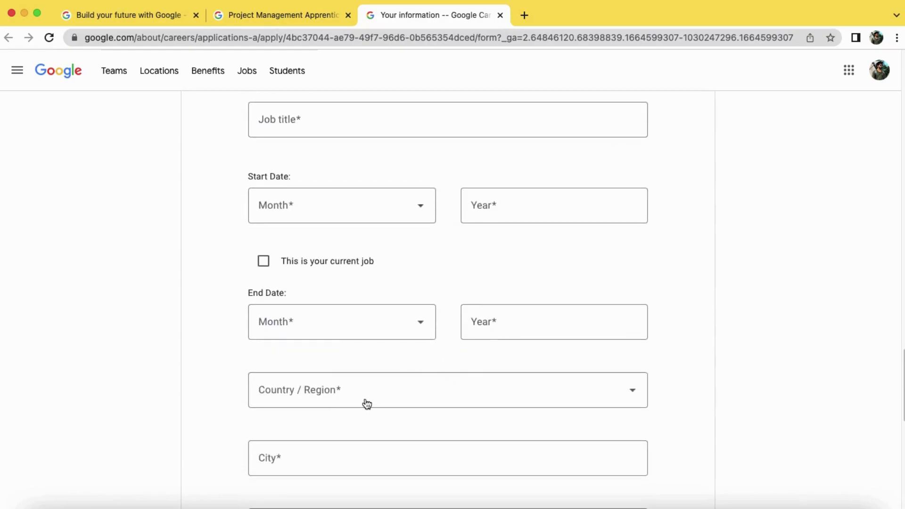
scroll(367, 404, down, 5)
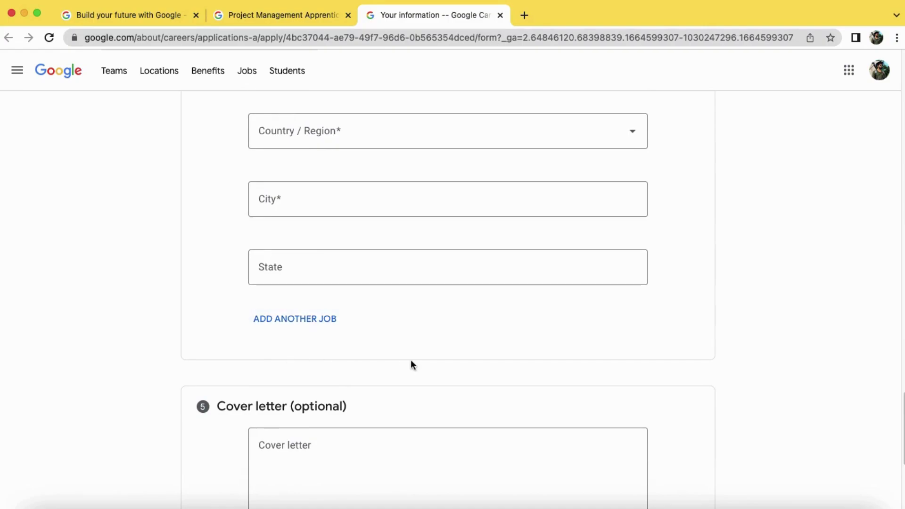
scroll(411, 363, down, 2)
scroll(410, 361, up, 10)
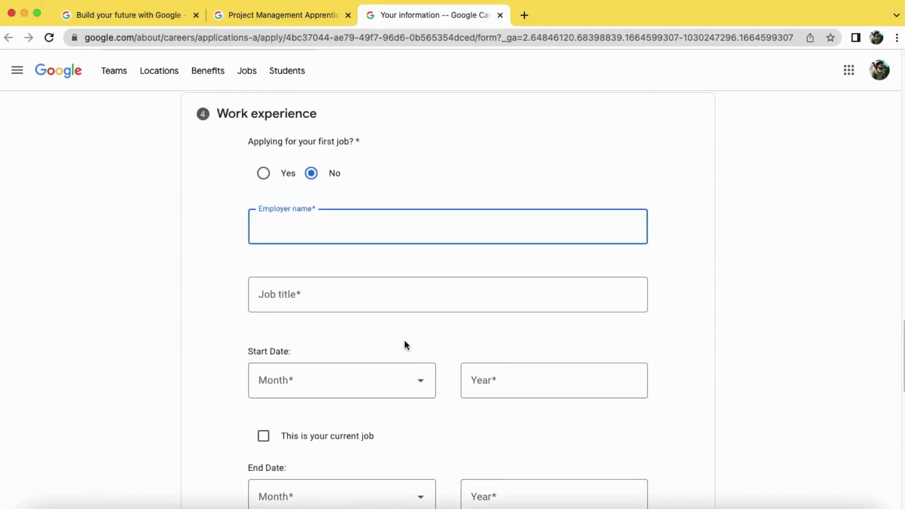
click(263, 173)
scroll(318, 282, down, 2)
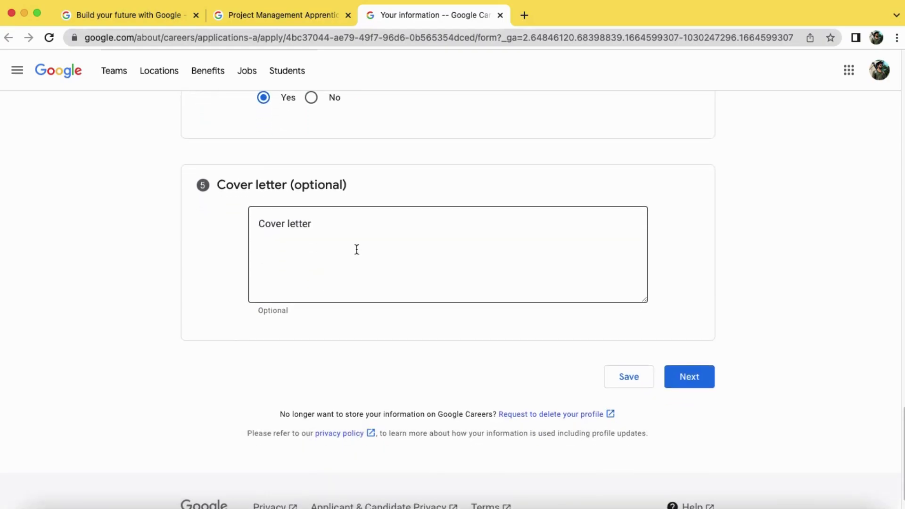
click(357, 249)
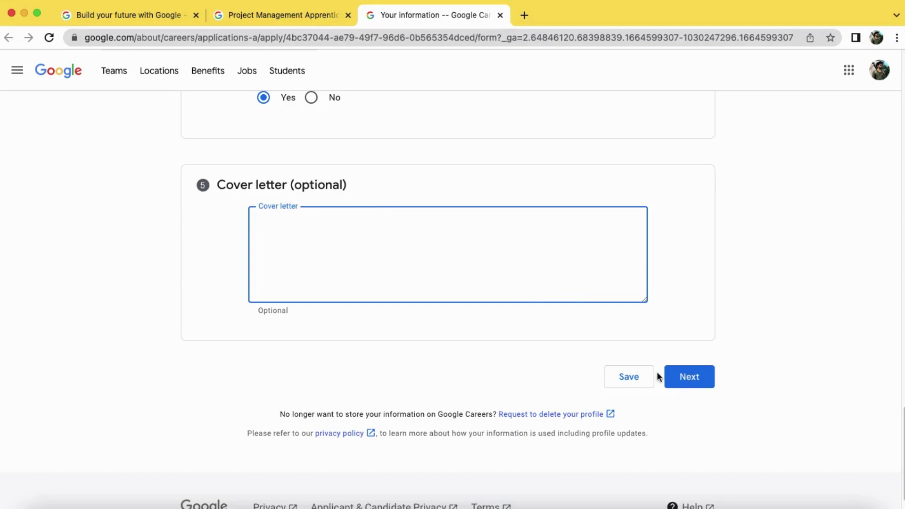
Save the profile, declining Chrome's offer to save the address
click(694, 386)
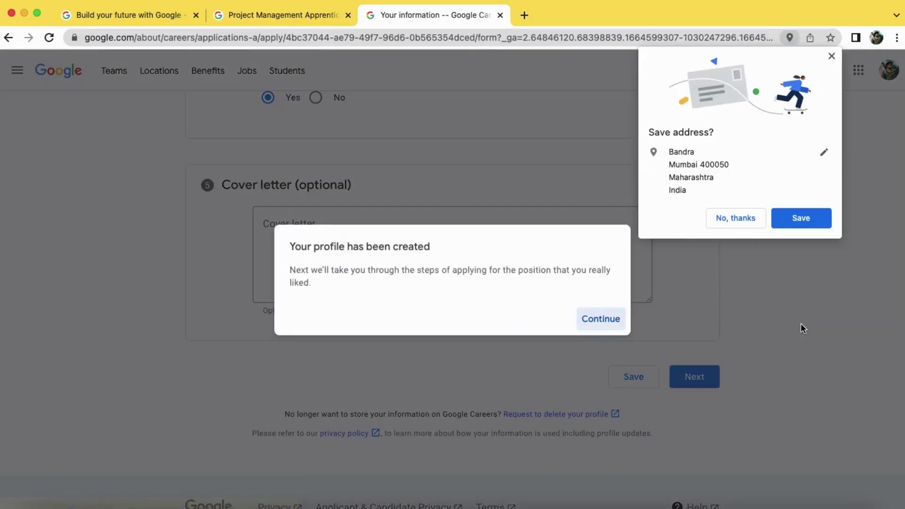
click(744, 217)
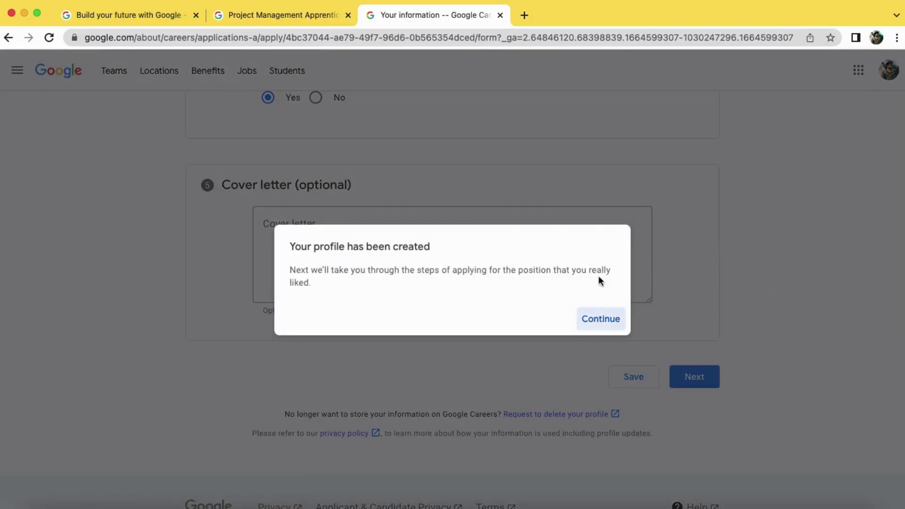
click(599, 326)
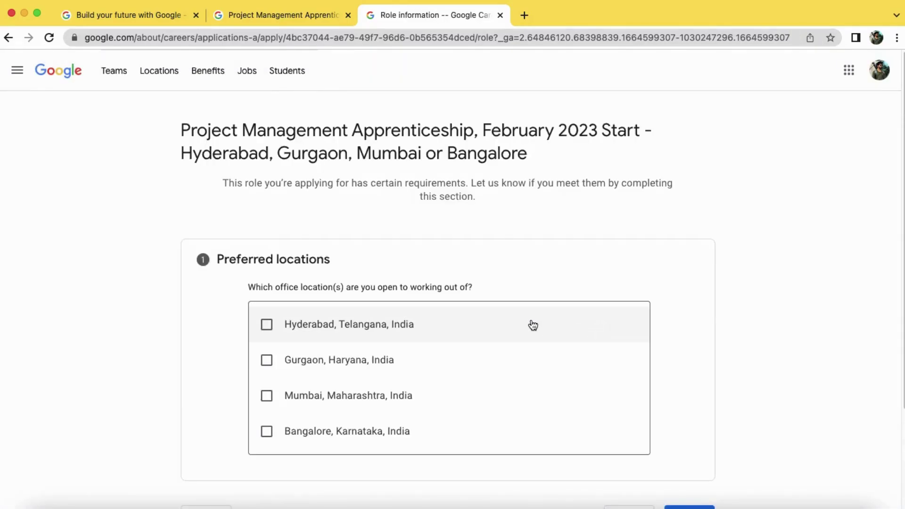
Choose Mumbai, Maharashtra, India as the preferred office location and continue
scroll(447, 237, down, 2)
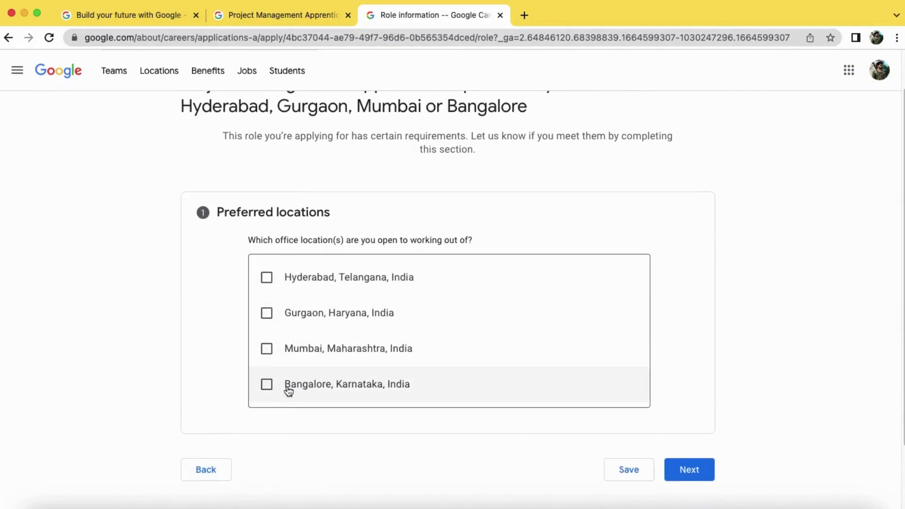
click(272, 359)
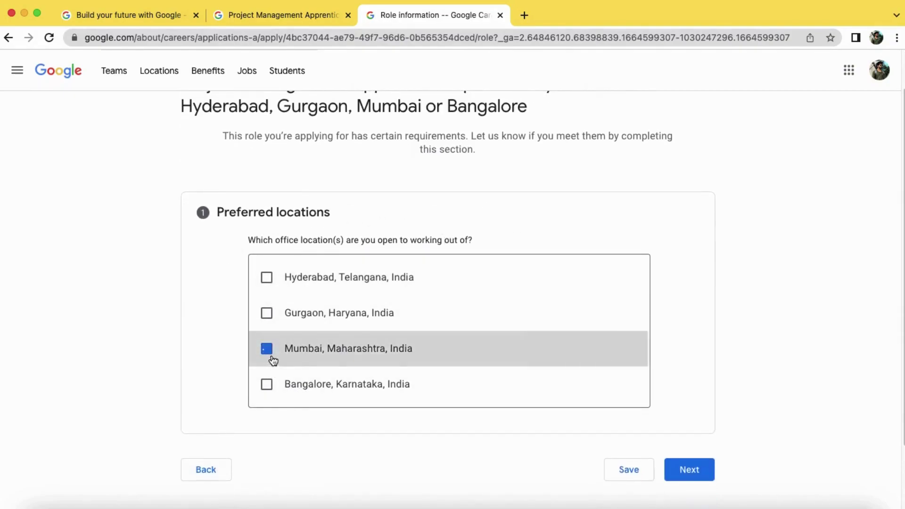
click(685, 473)
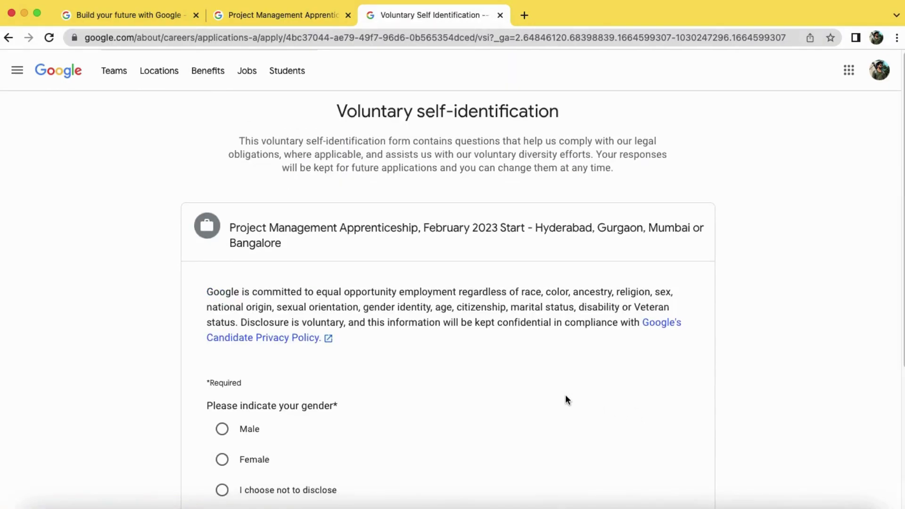
Answer the gender question as Male and submit the self-identification form
scroll(563, 394, down, 2)
scroll(558, 392, down, 1)
click(222, 371)
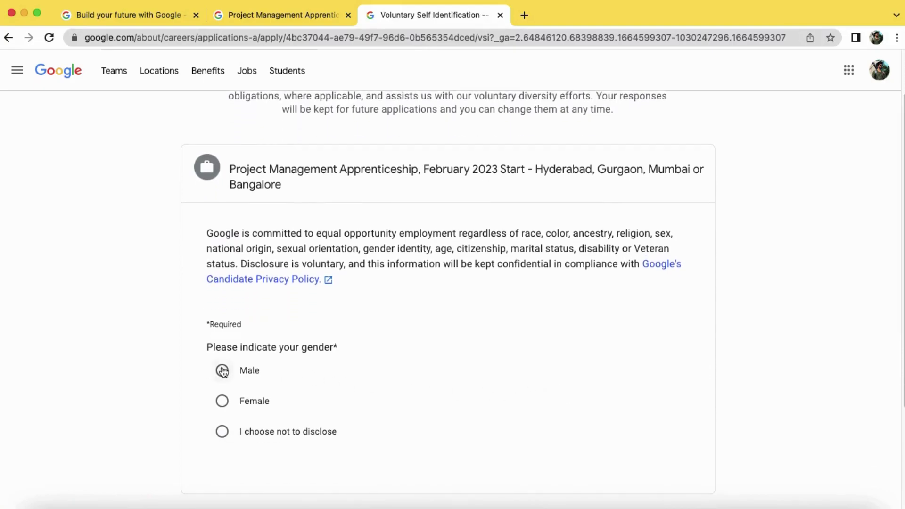
scroll(477, 400, down, 5)
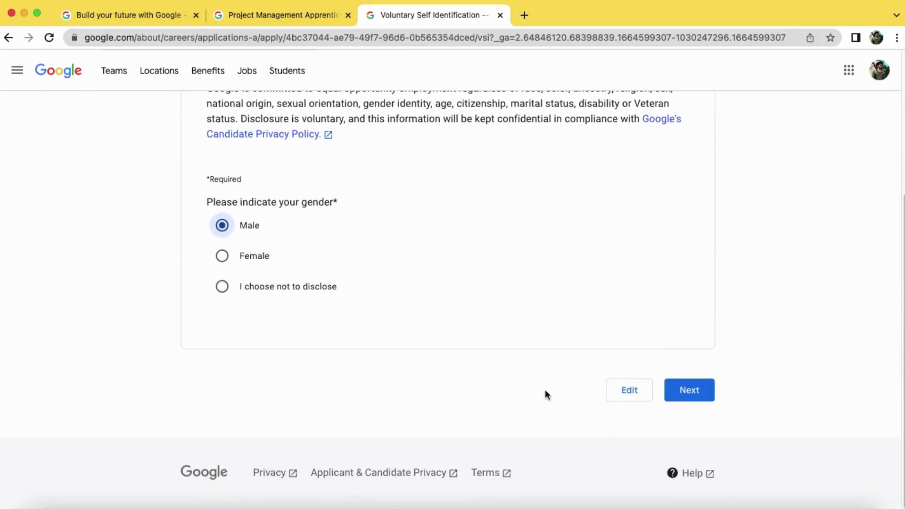
click(692, 396)
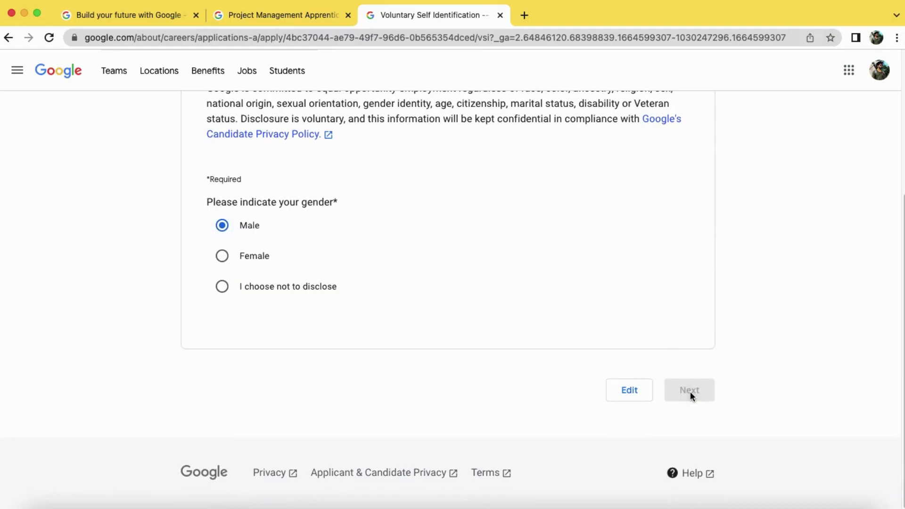
Scroll through the application Review page to check the entries
scroll(544, 383, down, 3)
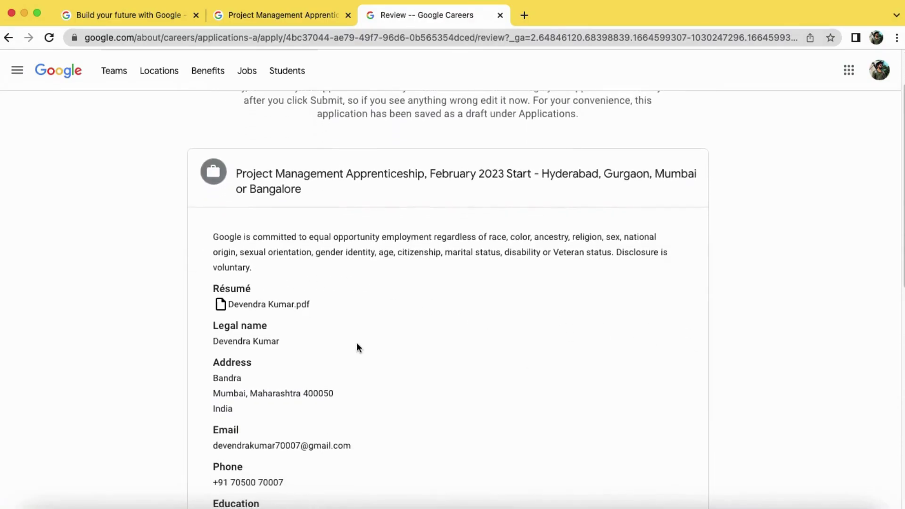
scroll(357, 347, down, 3)
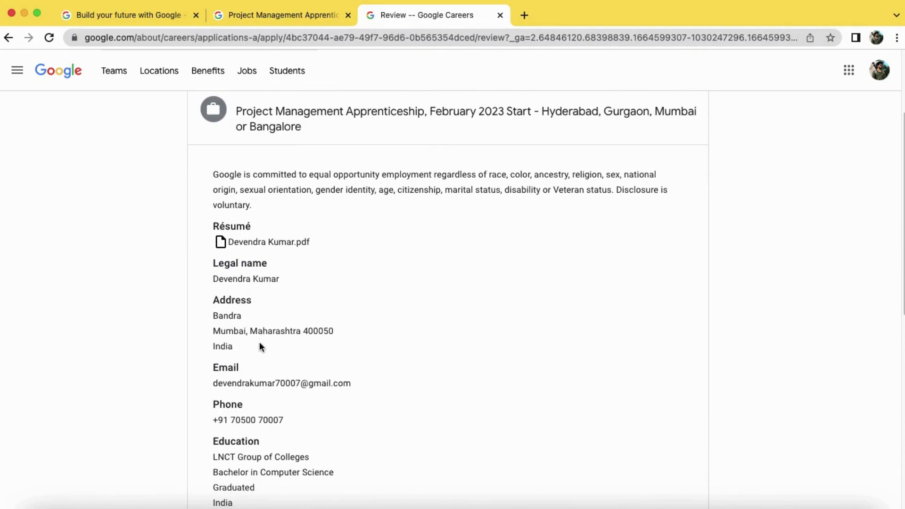
scroll(369, 383, down, 3)
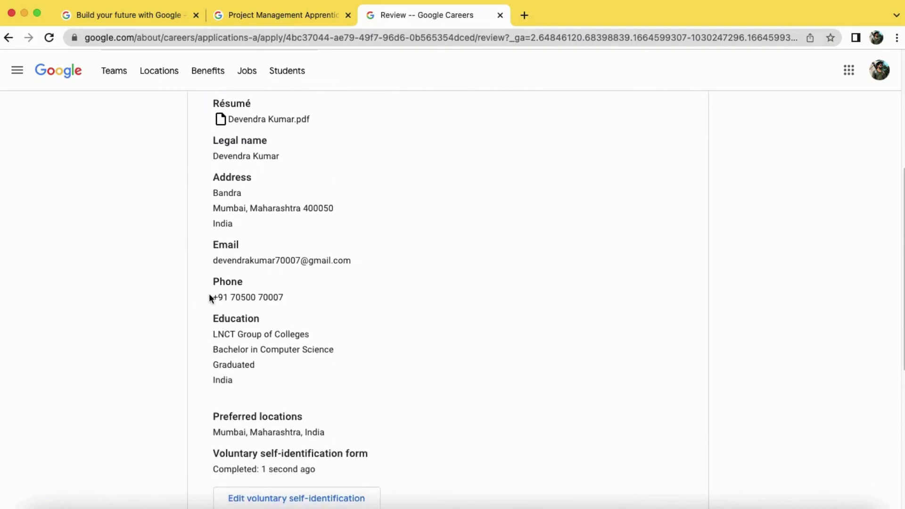
scroll(353, 375, down, 3)
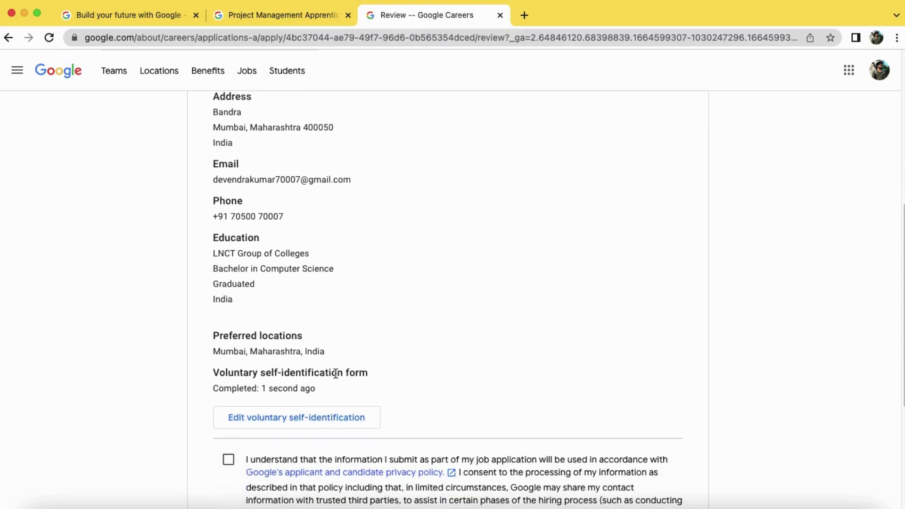
scroll(440, 377, down, 3)
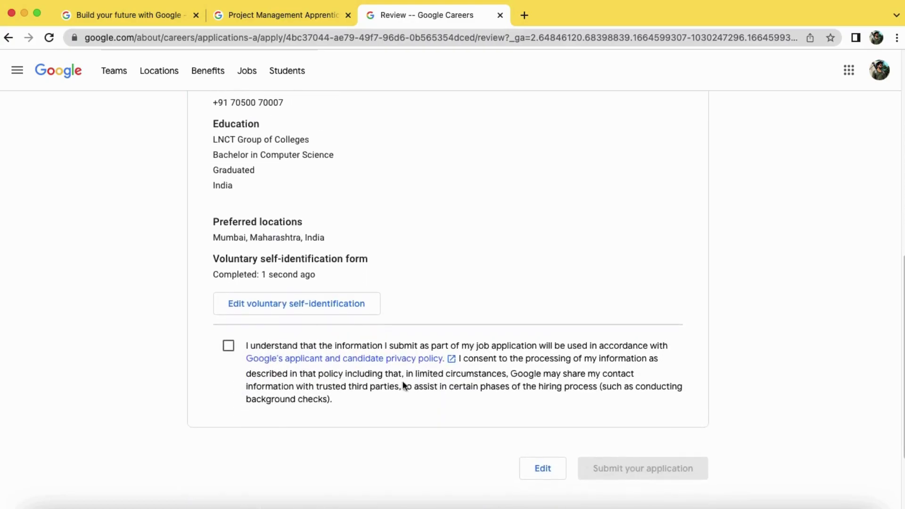
Check the privacy policy consent box on the Review page to enable submission
click(229, 353)
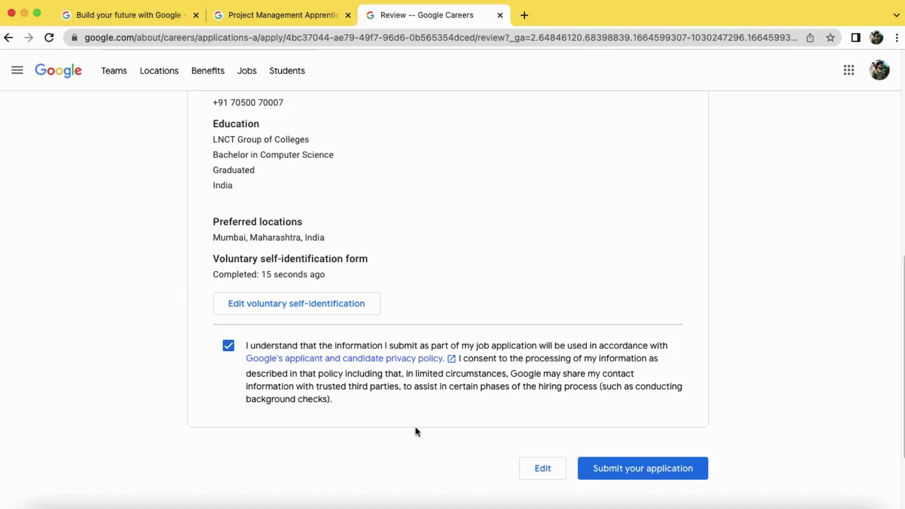